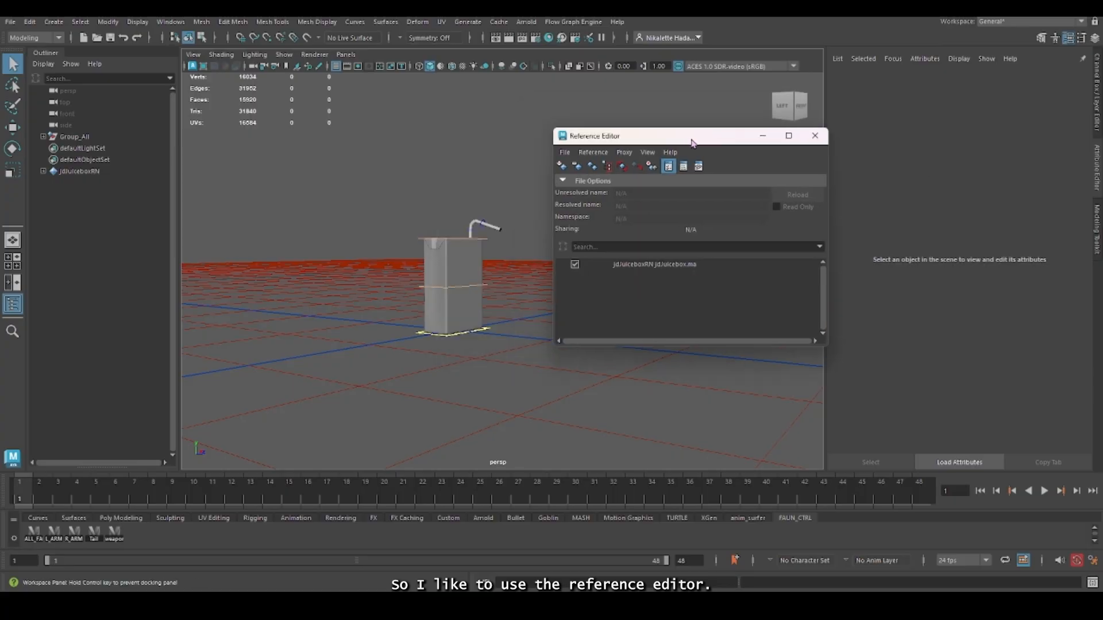
left_click(561, 172)
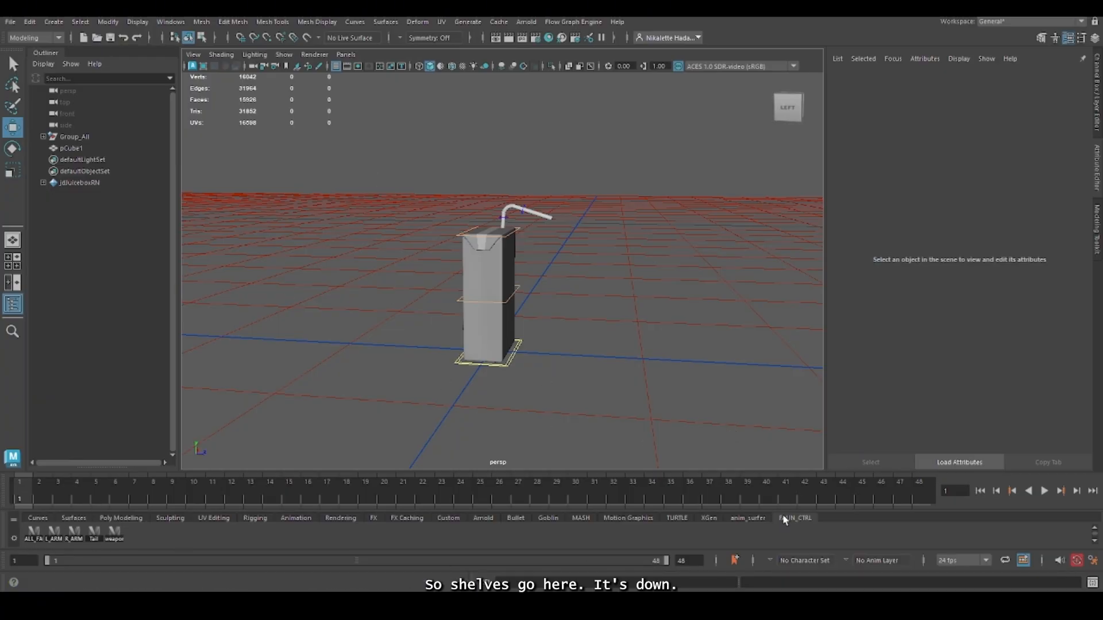
- Try to create a new shelf
left_click(14, 538)
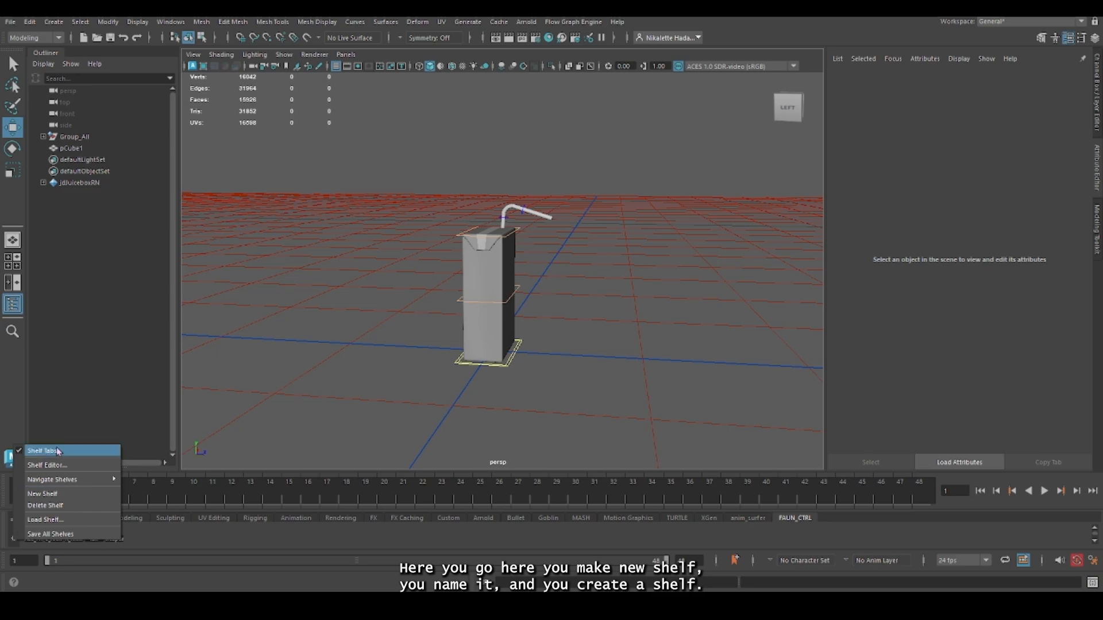
left_click(55, 497)
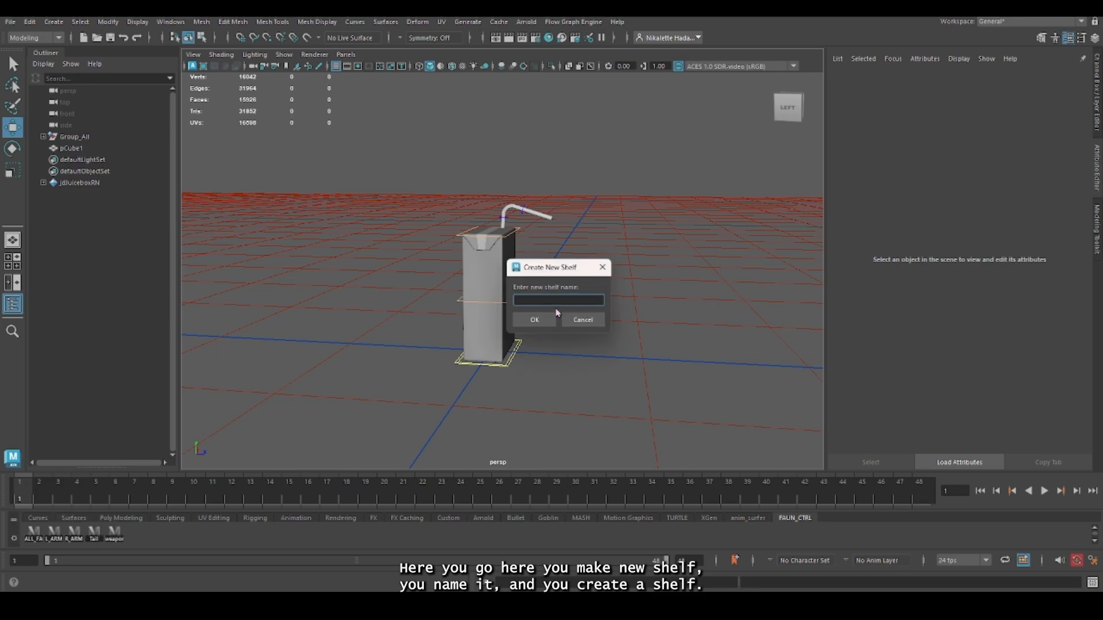
left_click(525, 319)
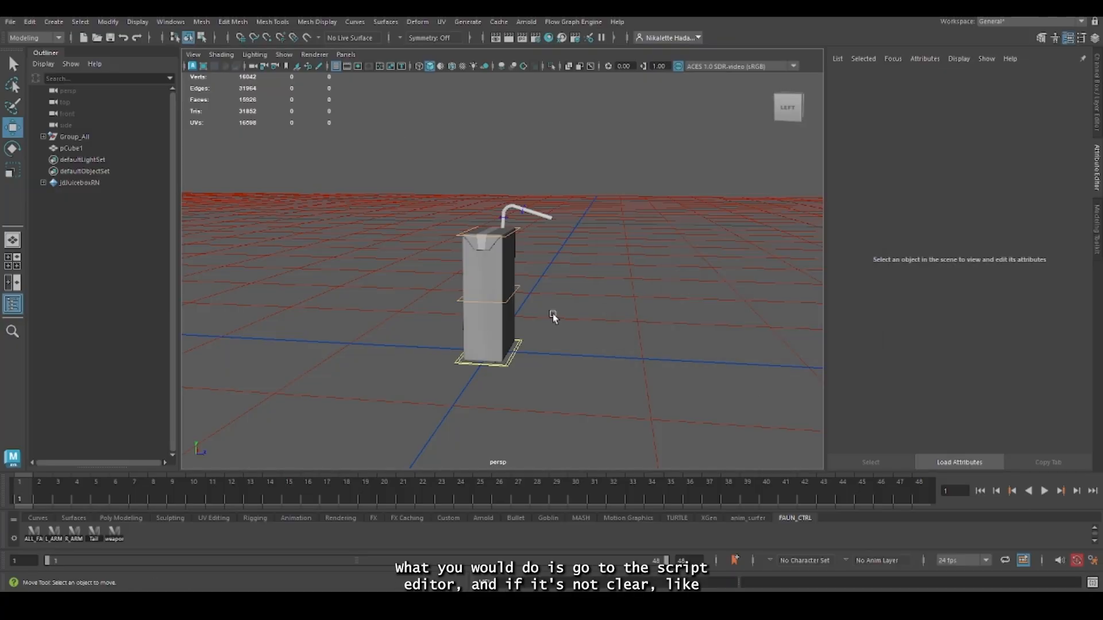
- Open the Script Editor and clear its history, leaving nothing selected in the scene
left_click(1093, 584)
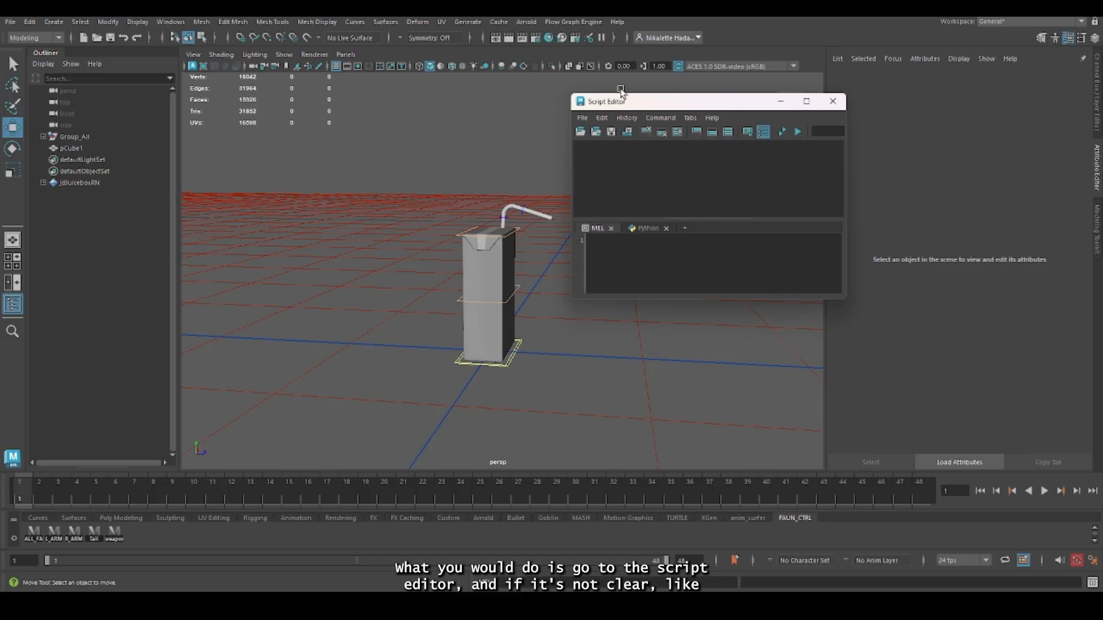
left_click_drag(440, 193, 552, 382)
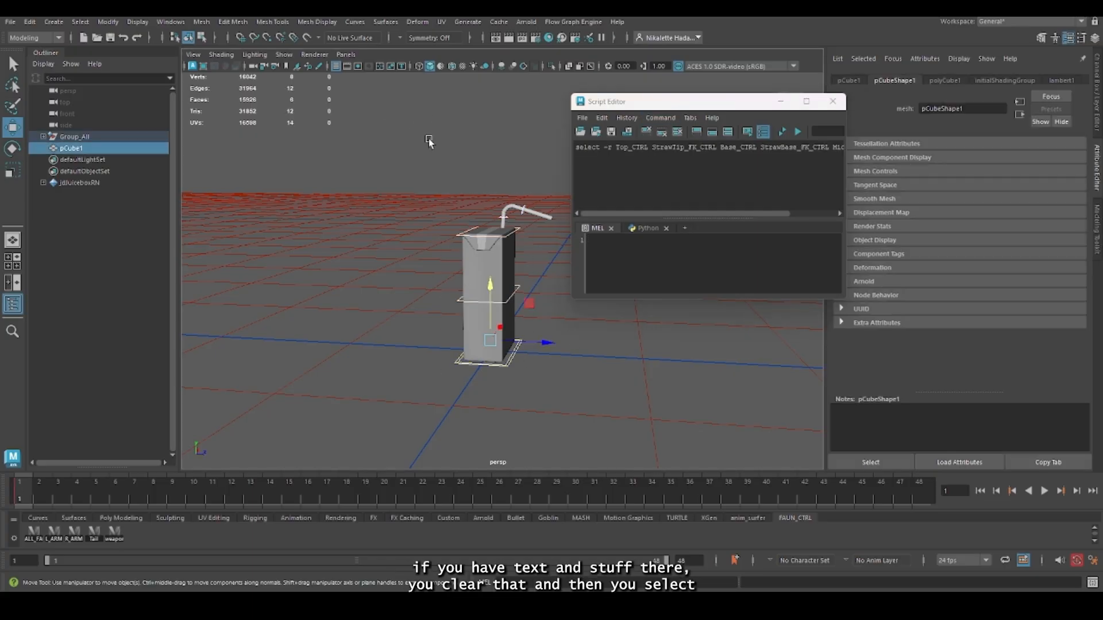
left_click_drag(428, 139, 539, 285)
left_click(494, 167)
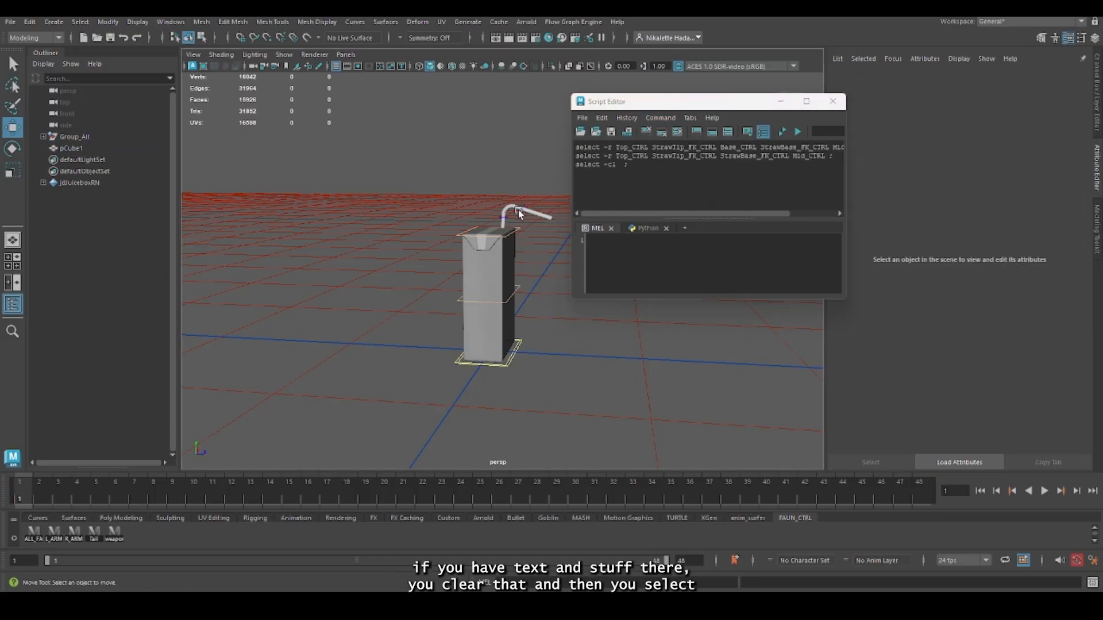
left_click(647, 132)
- Select all the juice box controls and save the logged select command to the shelf as a MEL item named "all"
left_click_drag(382, 136, 557, 425)
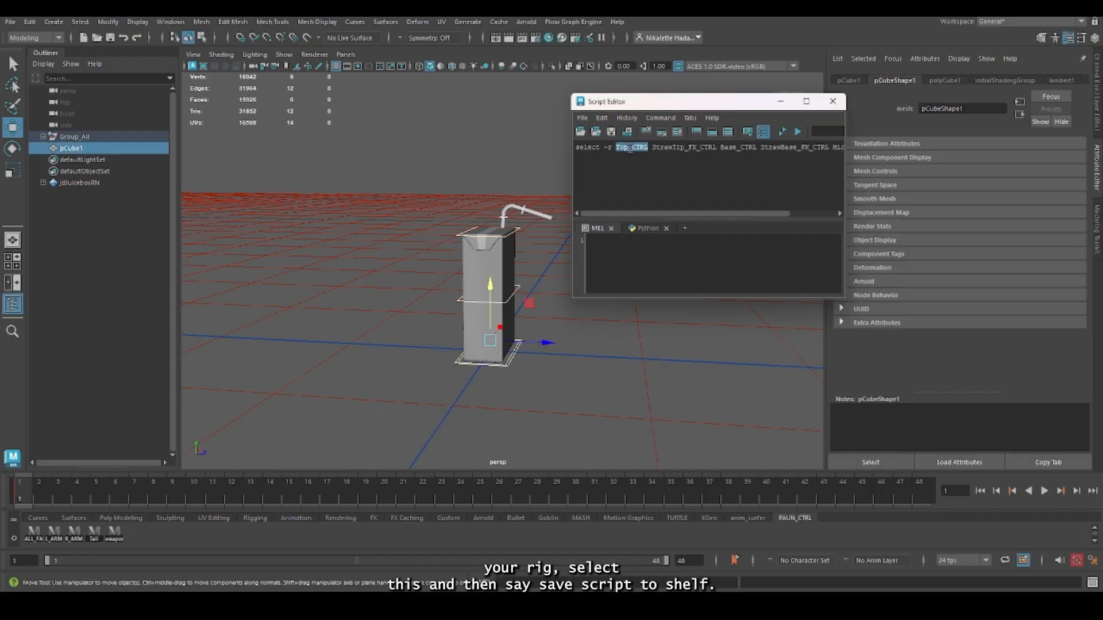
triple_click(629, 147)
left_click(583, 118)
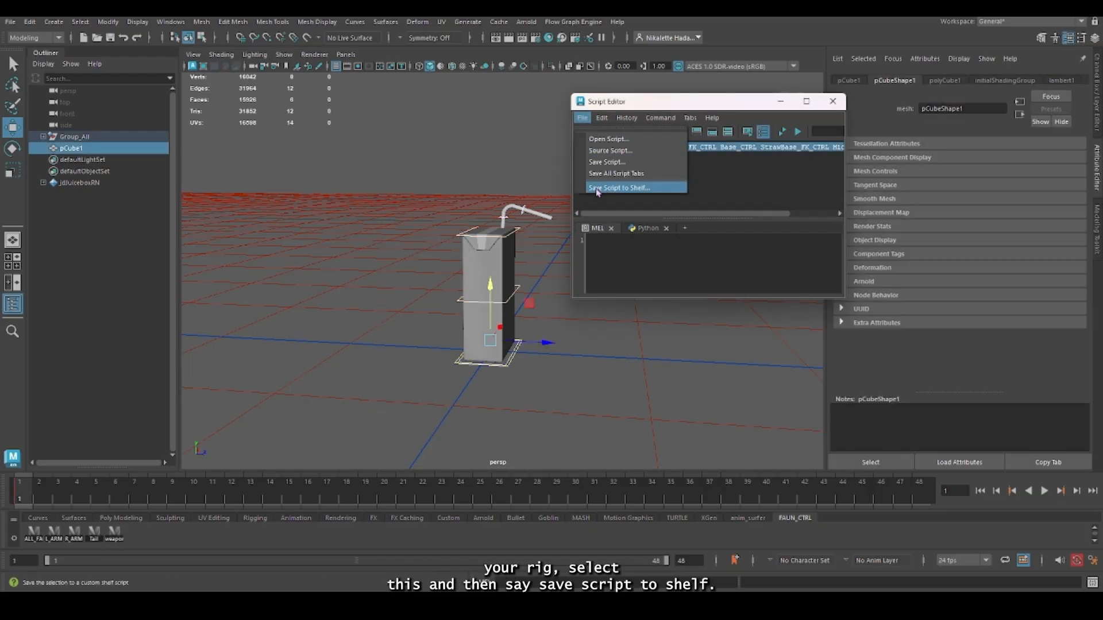
left_click(649, 188)
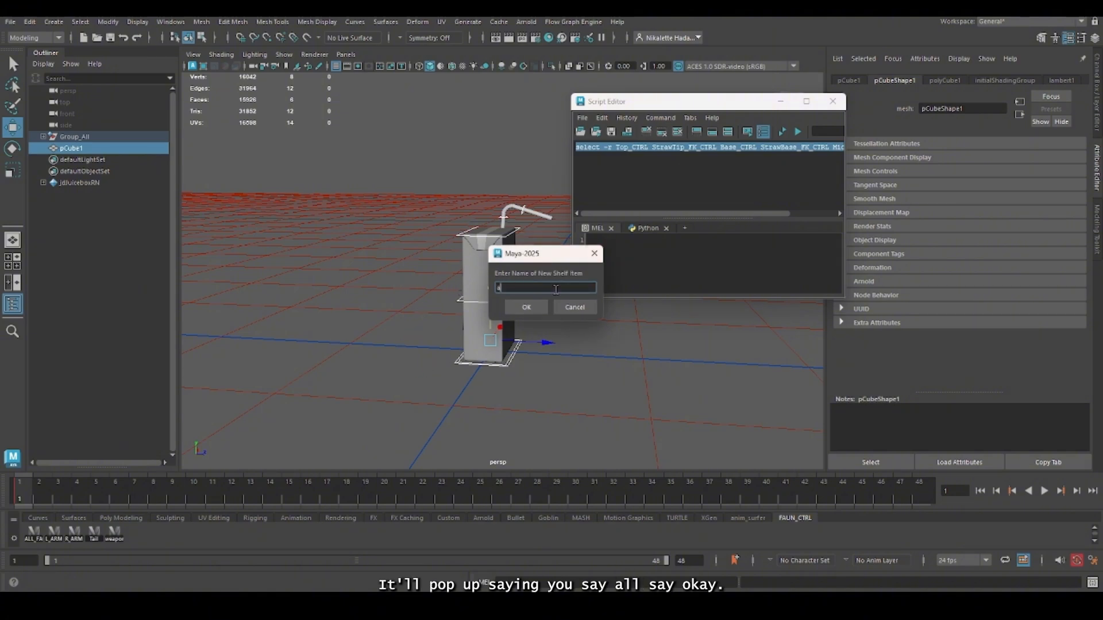
type("all")
left_click(526, 307)
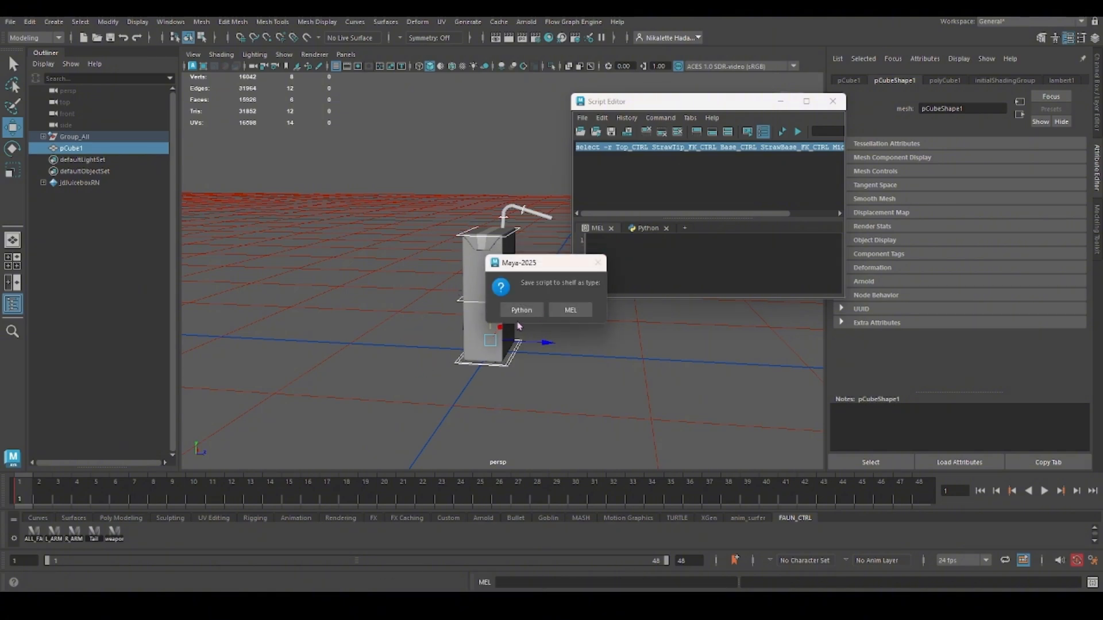
left_click(570, 311)
- Select every control with the new "all" shelf item and move the juice box sideways at frame 21
left_click(135, 533)
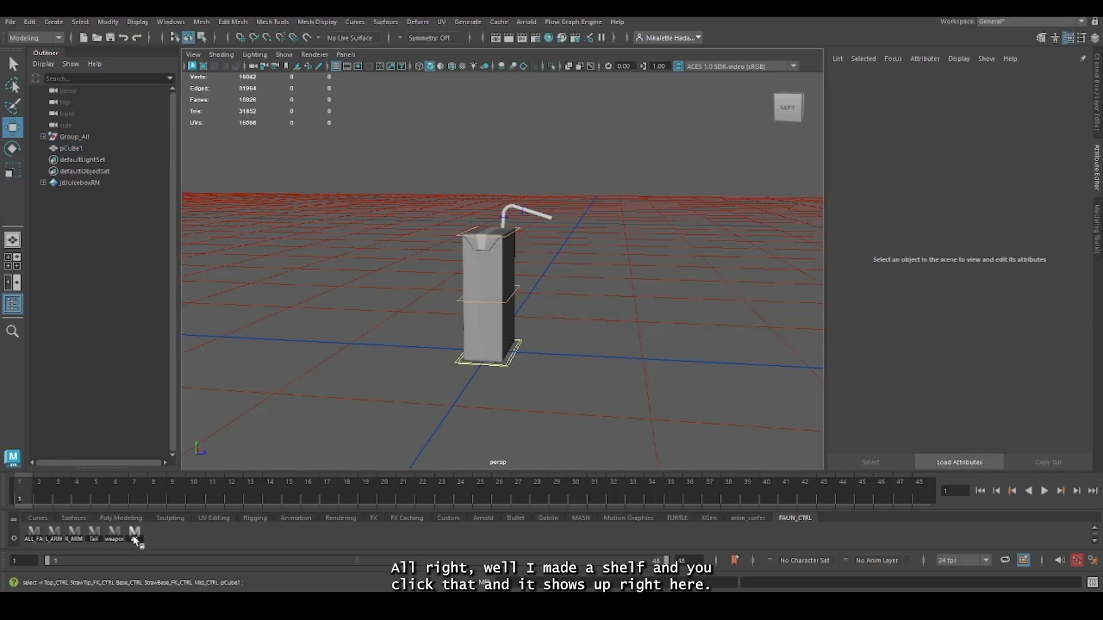
left_click(134, 537)
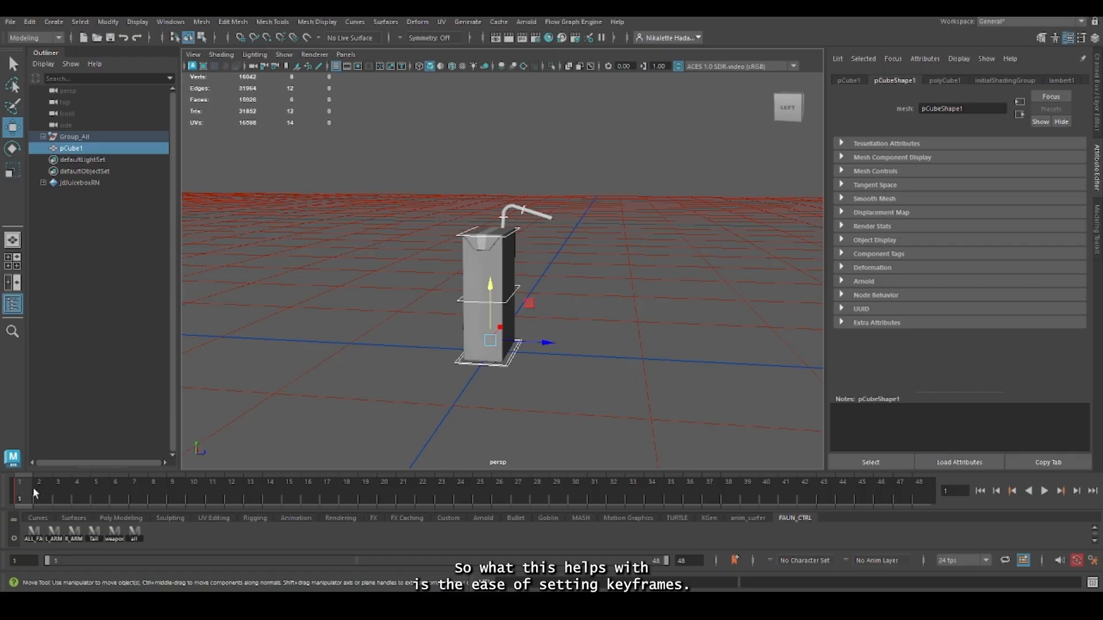
left_click_drag(34, 492, 400, 493)
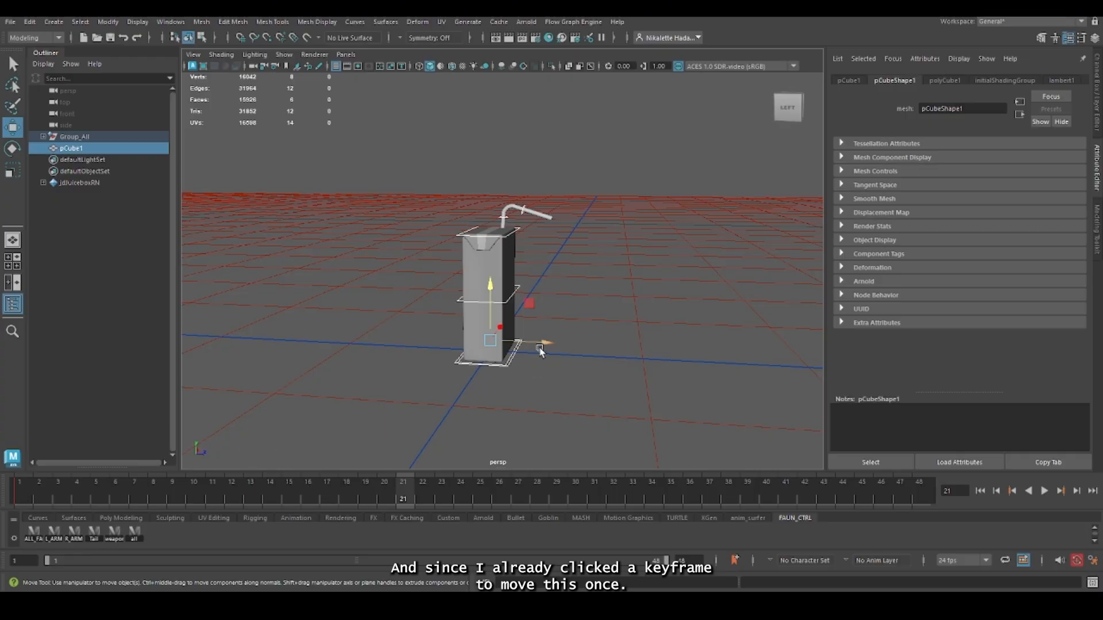
left_click(518, 347)
left_click_drag(542, 355, 638, 359)
left_click_drag(418, 494, 364, 491)
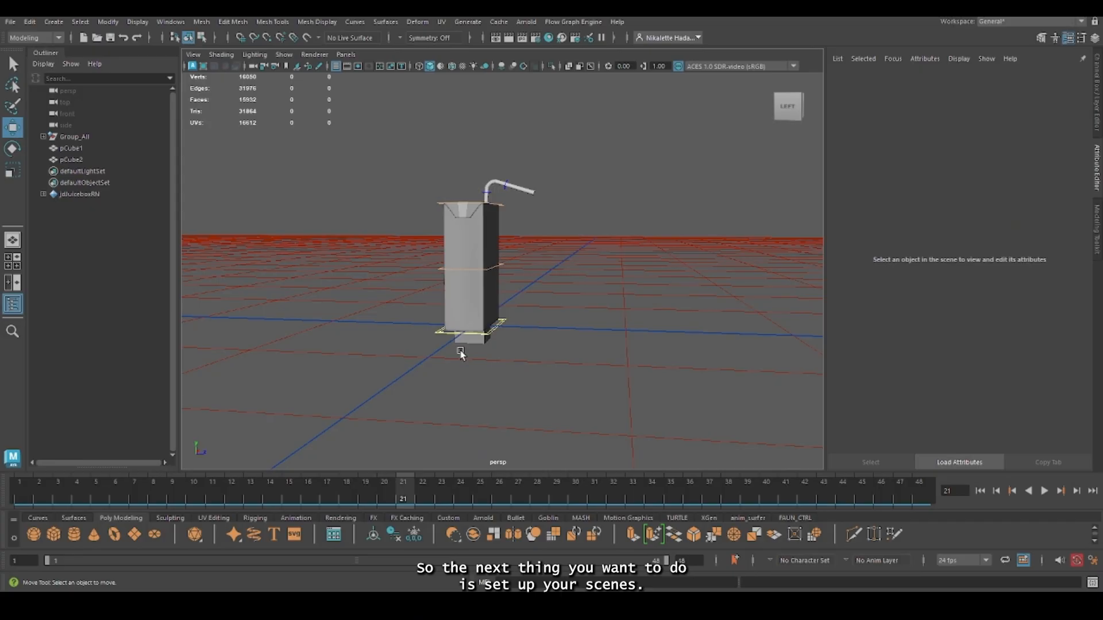
- Place an enlarged cube on either side of the juice box as platforms
left_click(460, 352)
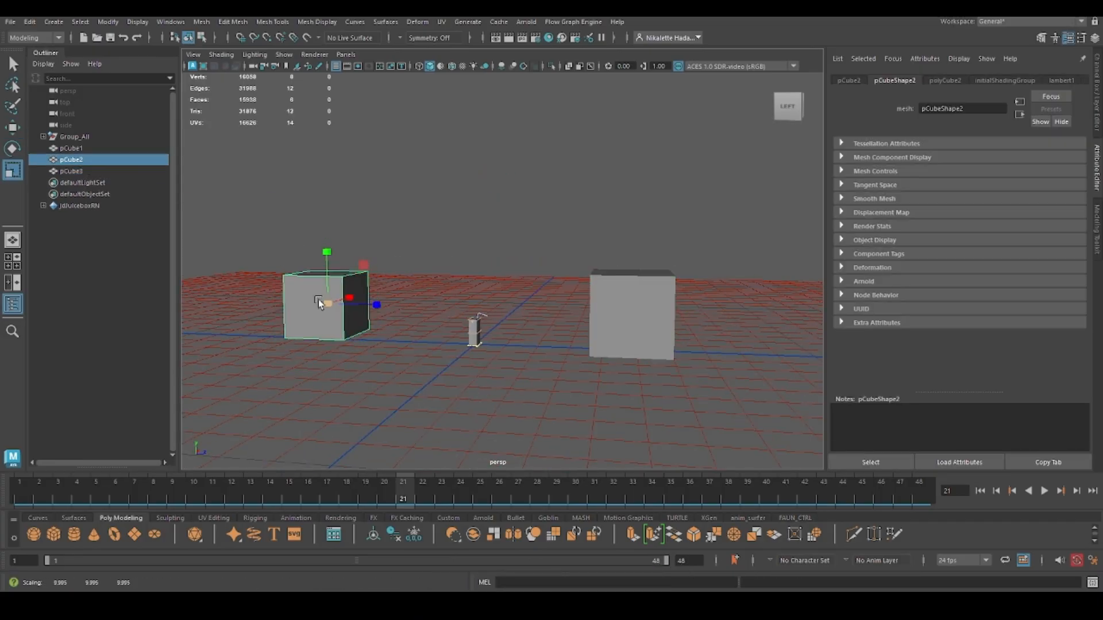
left_click(452, 315)
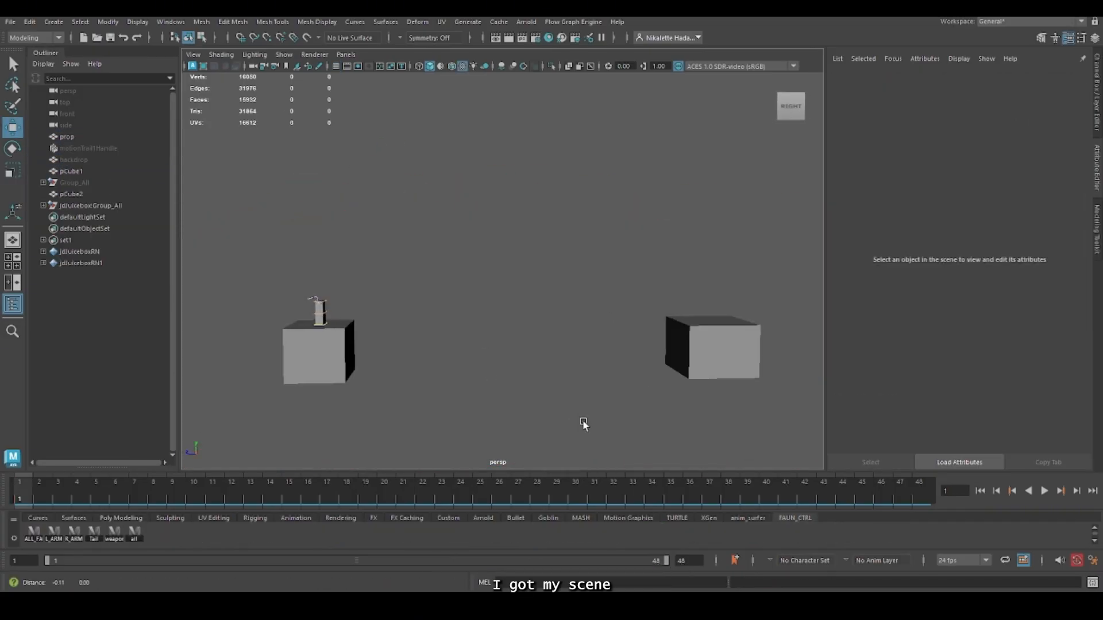
- Examine the juice box on its starting block and the gap to the landing block
left_click_drag(584, 423, 434, 308, "alt")
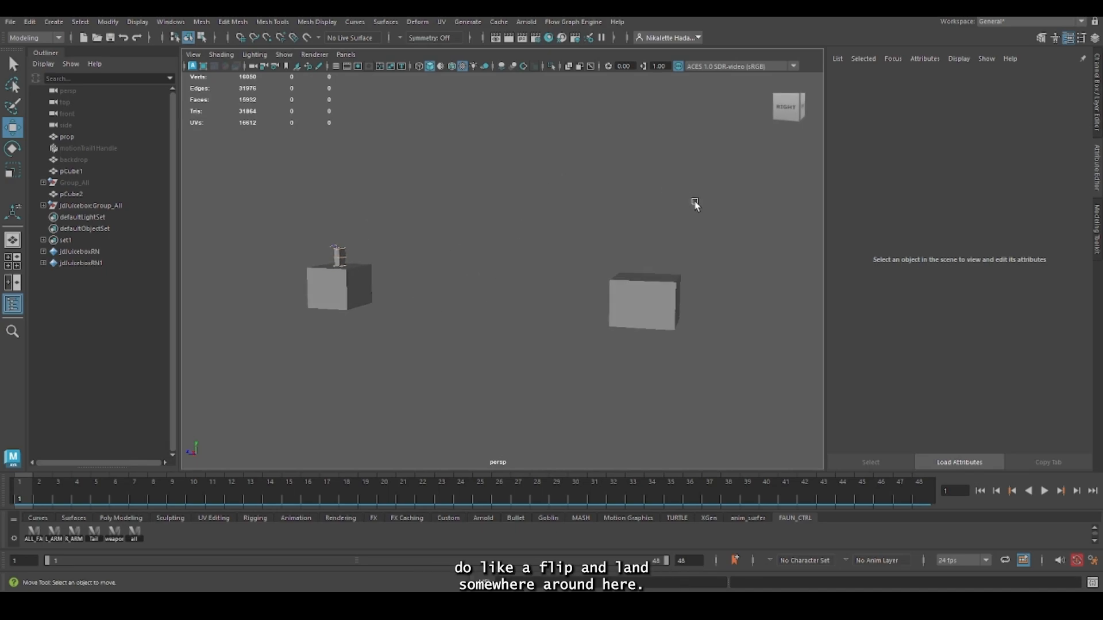
left_click_drag(796, 313, 693, 374, "alt")
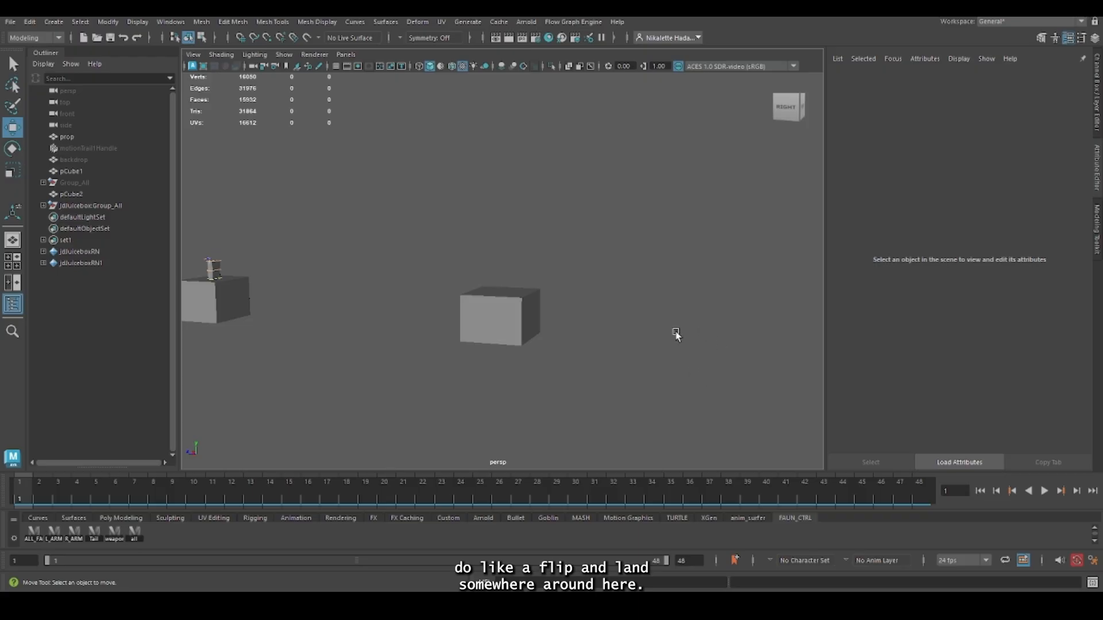
left_click_drag(437, 366, 626, 414, "alt")
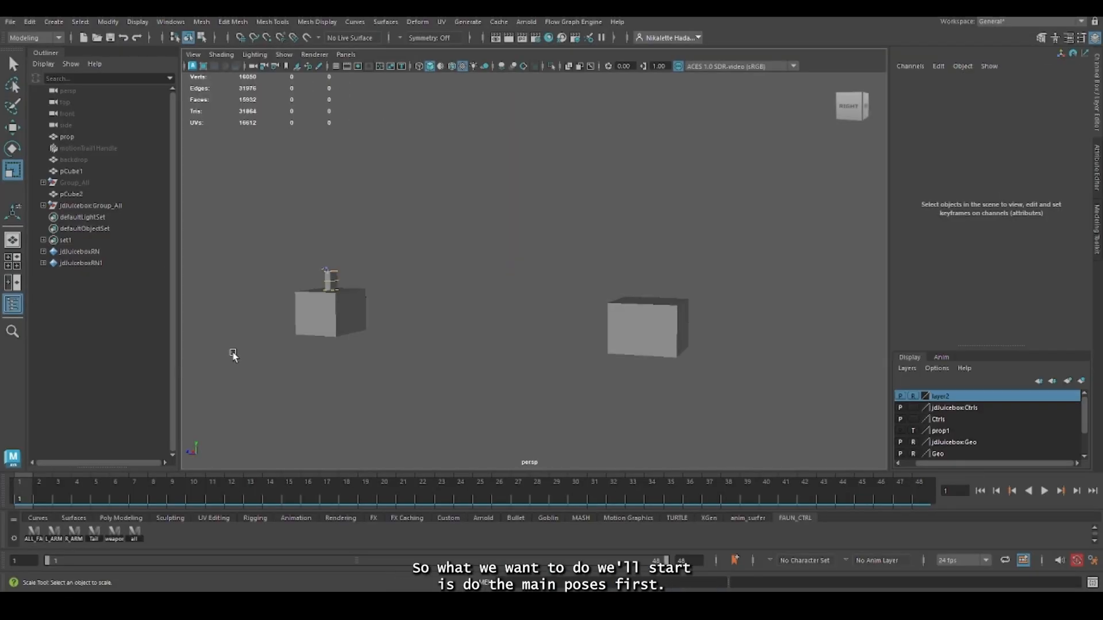
middle_click_drag(437, 339, 434, 354, "alt")
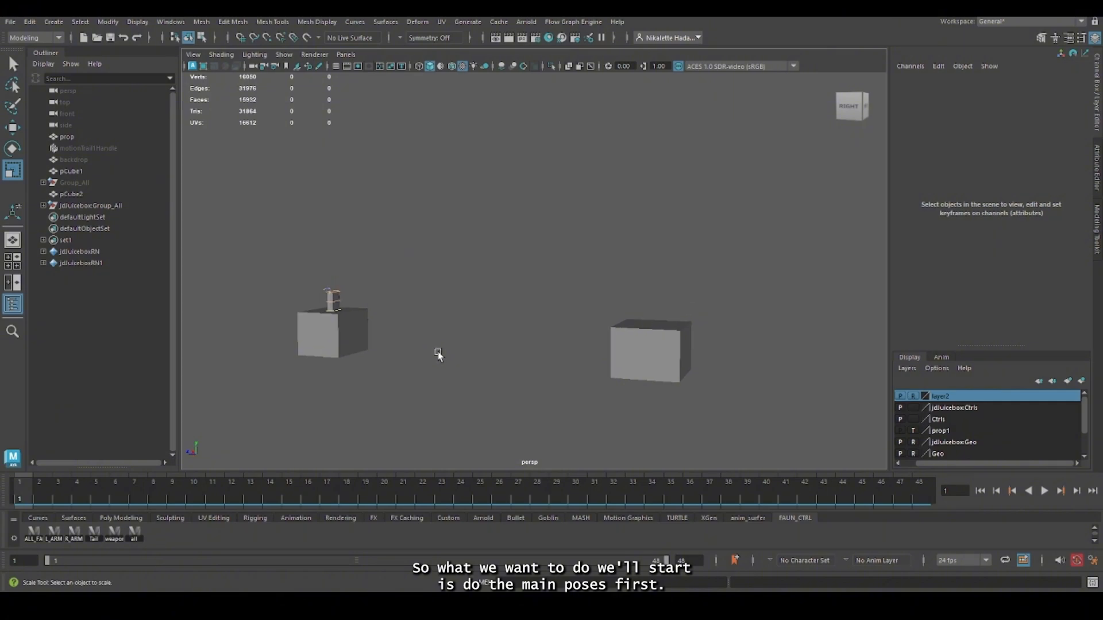
right_click_drag(644, 379, 611, 389, "alt")
mouse_move(611, 389)
middle_mouse_down("alt")
mouse_move(548, 387)
mouse_move(594, 385)
middle_mouse_up("alt")
right_click_drag(594, 345, 669, 241, "alt")
middle_click_drag(608, 273, 767, 374, "alt")
middle_click_drag(591, 384, 597, 297, "alt")
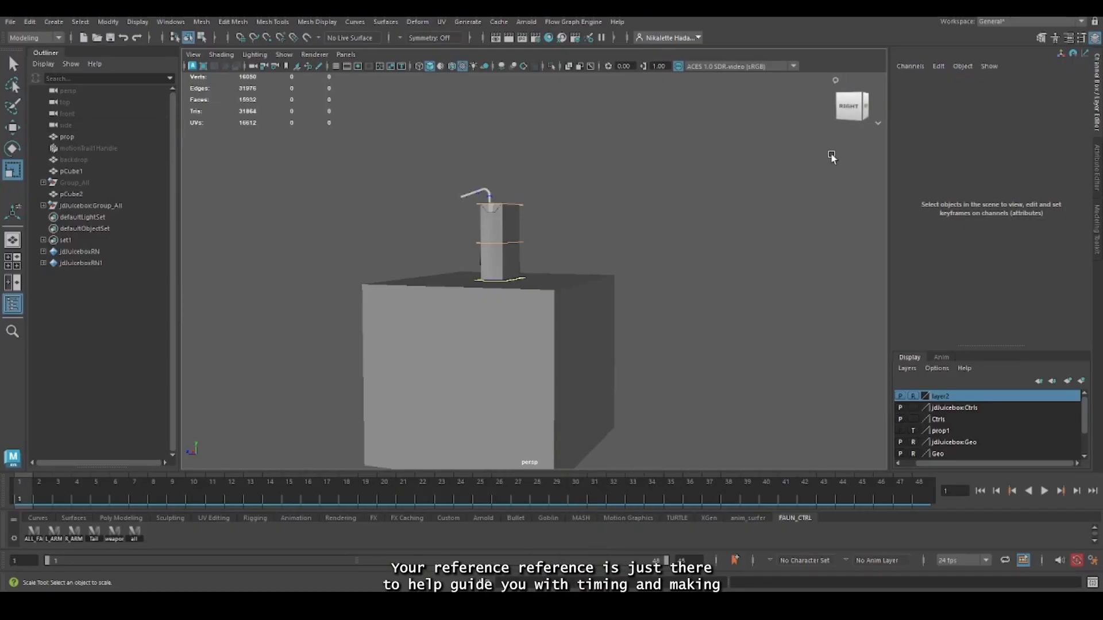
- At frame 9, move the juice box's base control between the two blocks and lower it to about -4.27 Translate Y, 7.80 Translate Z
left_click(532, 278)
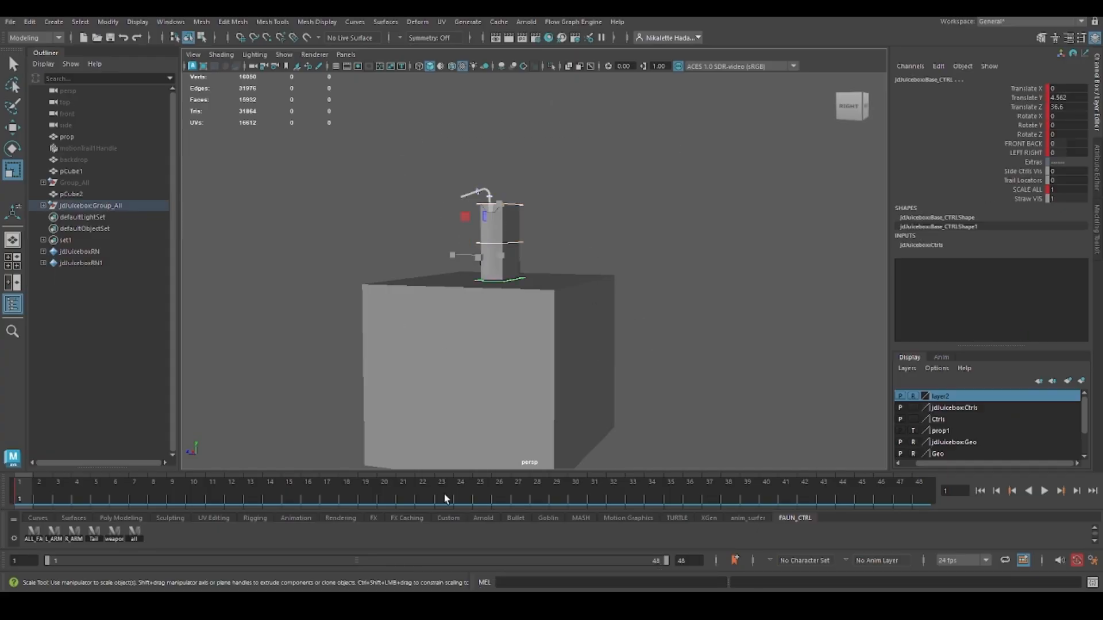
scroll(647, 295, "down", 5)
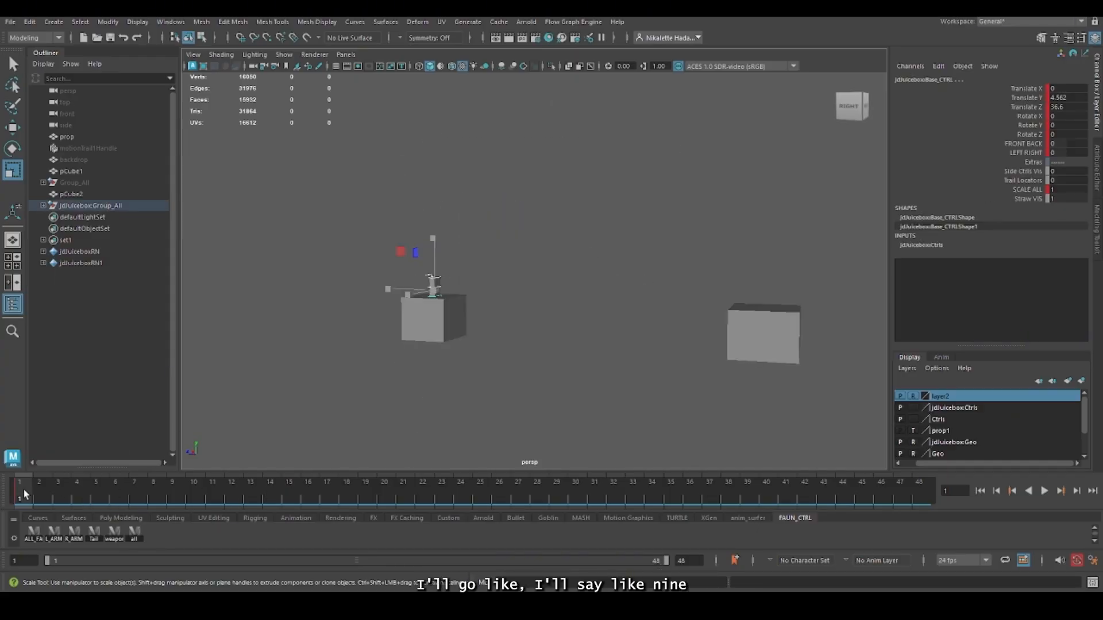
left_click_drag(165, 488, 173, 489)
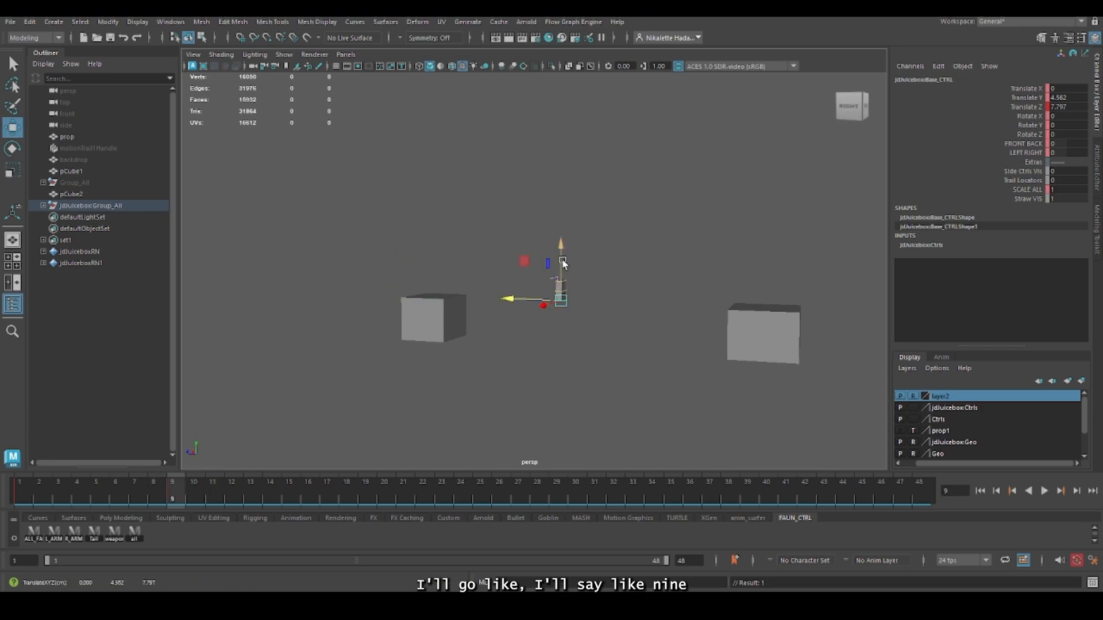
left_click_drag(562, 257, 559, 301)
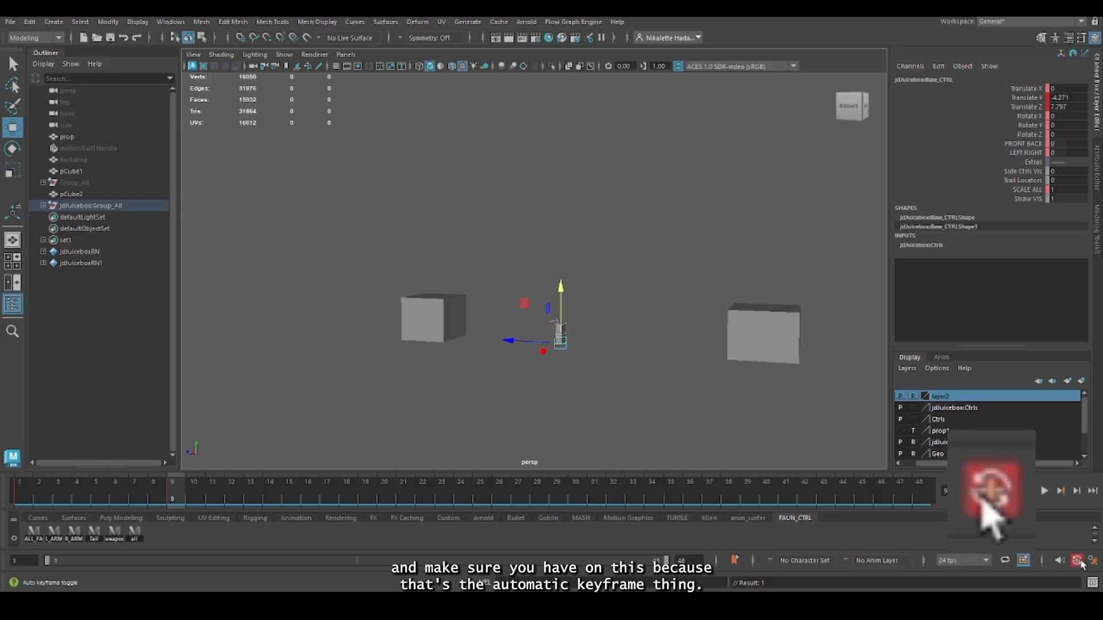
- Show the viewport grid and lower the base control at frame 9 to ground level, about -8.09 in Translate Y
left_click(289, 56)
mouse_move(306, 104)
left_click(414, 542)
scroll(559, 396, "up", 4)
left_click(586, 288)
left_click(576, 348)
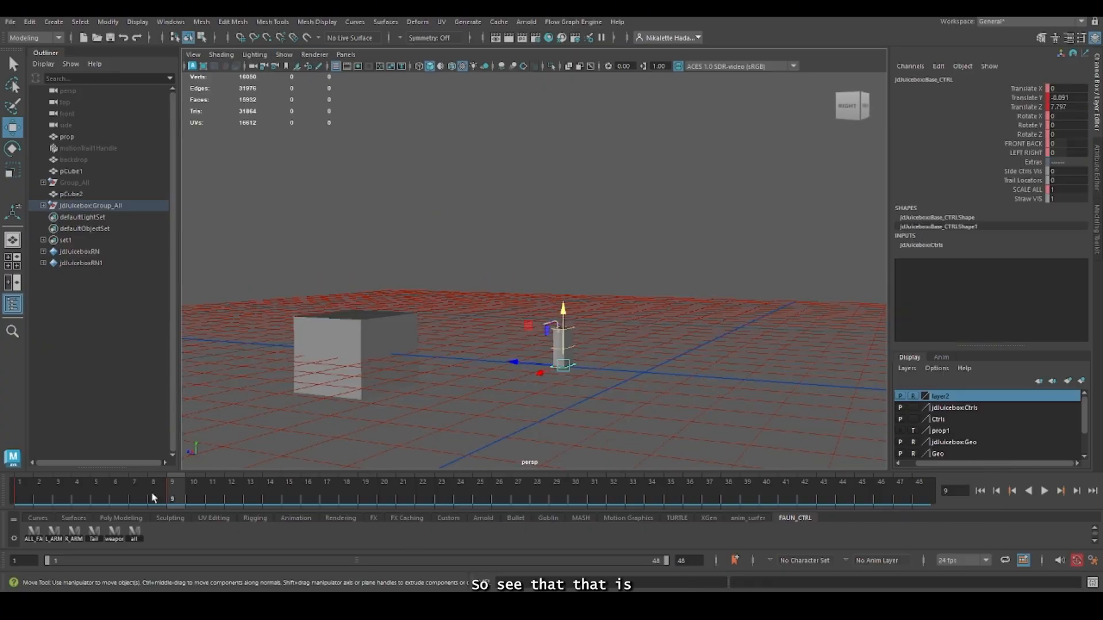
- Raise the base control at frame 5 to about 7.87 in Translate Y as the jump's peak and check the motion through frame 9
left_click_drag(151, 493, 180, 482)
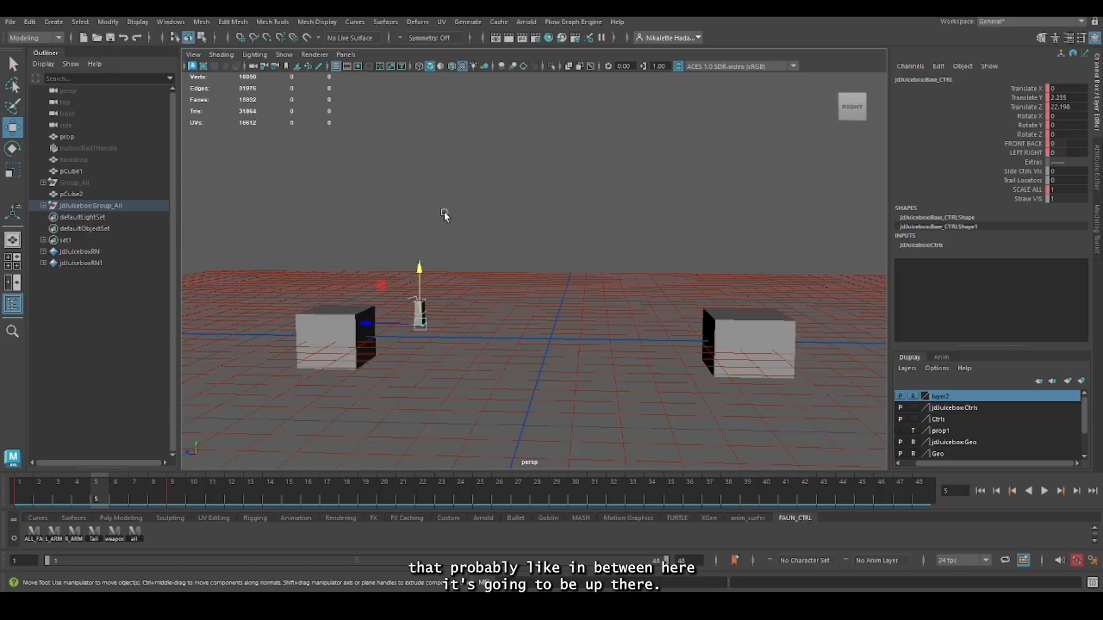
left_click_drag(419, 270, 419, 233)
left_click_drag(45, 494, 304, 491)
key("s")
mouse_move(170, 499)
left_mouse_down()
mouse_move(289, 495)
mouse_move(174, 496)
left_mouse_up()
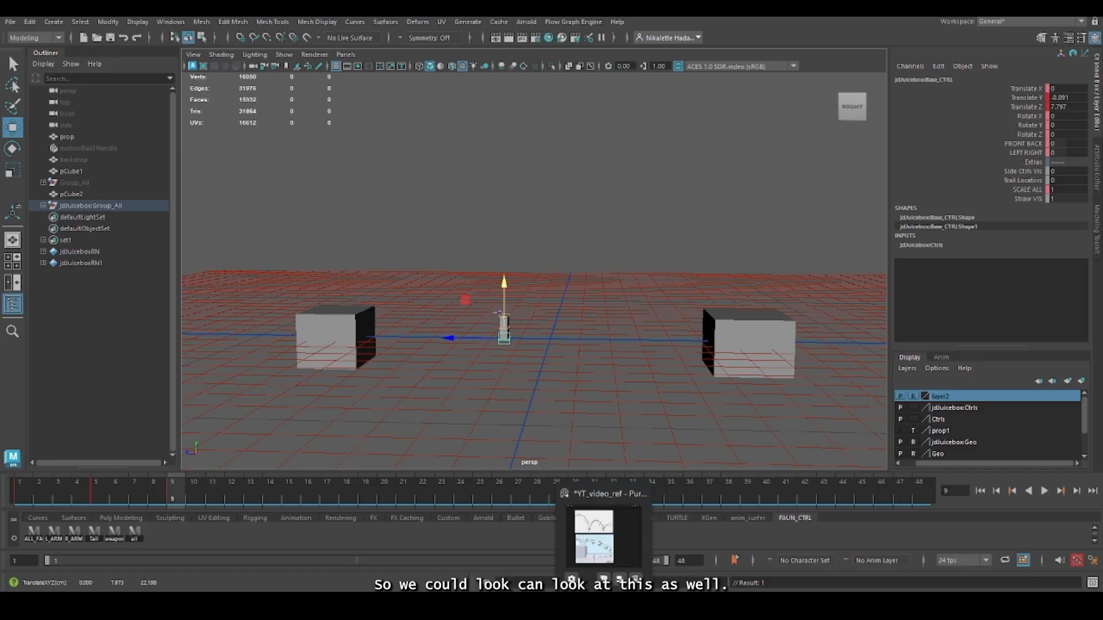
- Compare the jump's arc with the YT_video_ref reference board in PureRef
mouse_move(619, 531)
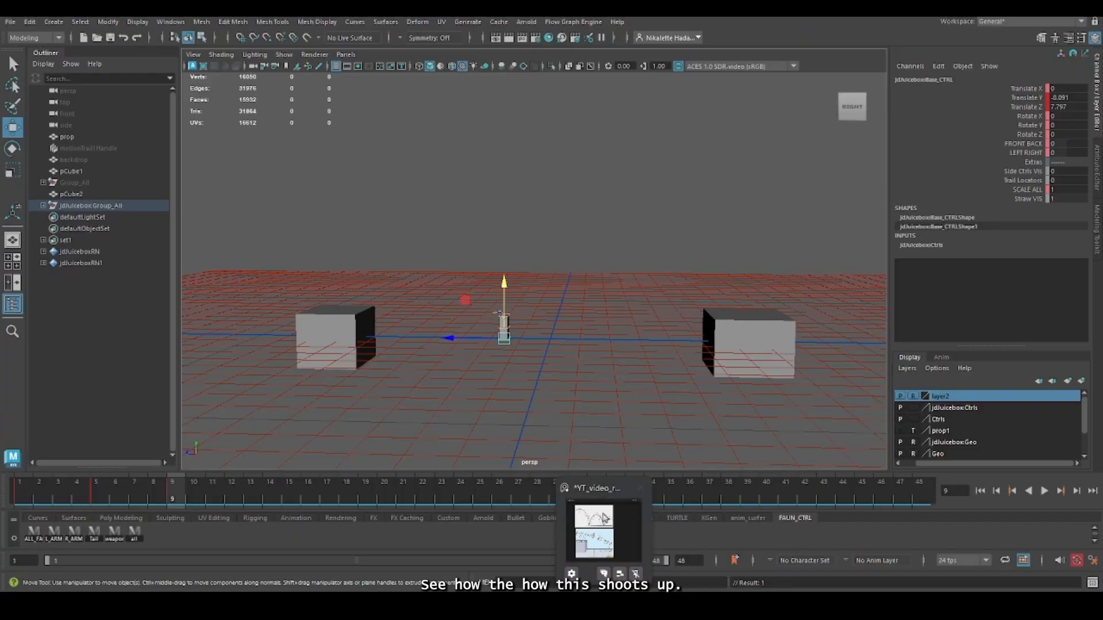
left_click(601, 540)
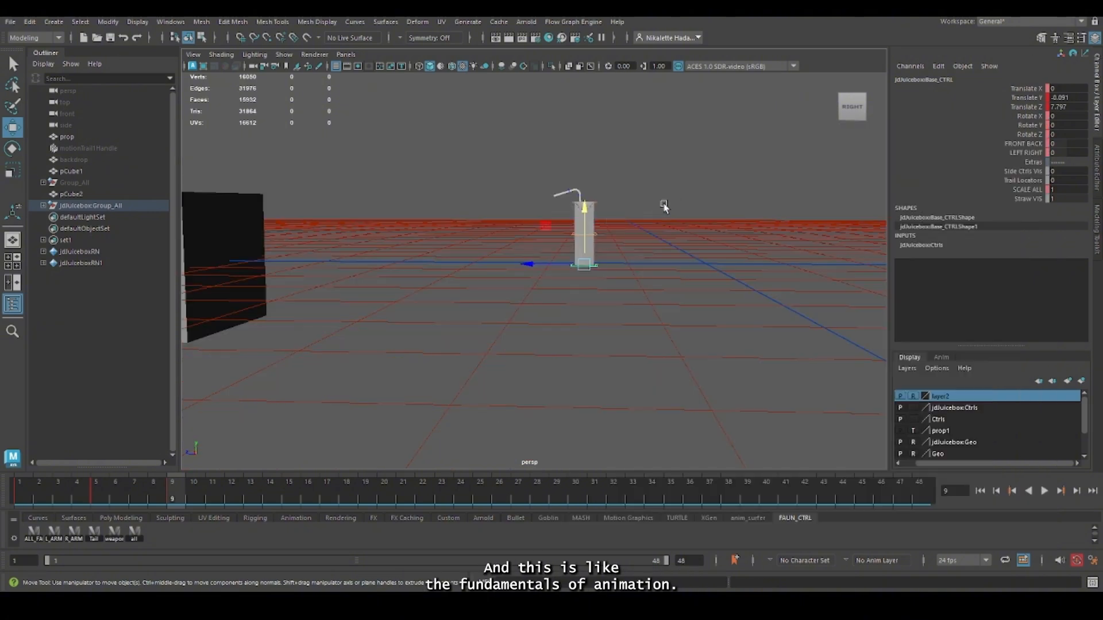
- Inspect the juice box pose at frame 9 from several angles and check the base control's keyframes on the timeline
mouse_move(663, 205)
left_mouse_down("alt")
mouse_move(626, 215)
mouse_move(642, 209)
left_mouse_up("alt")
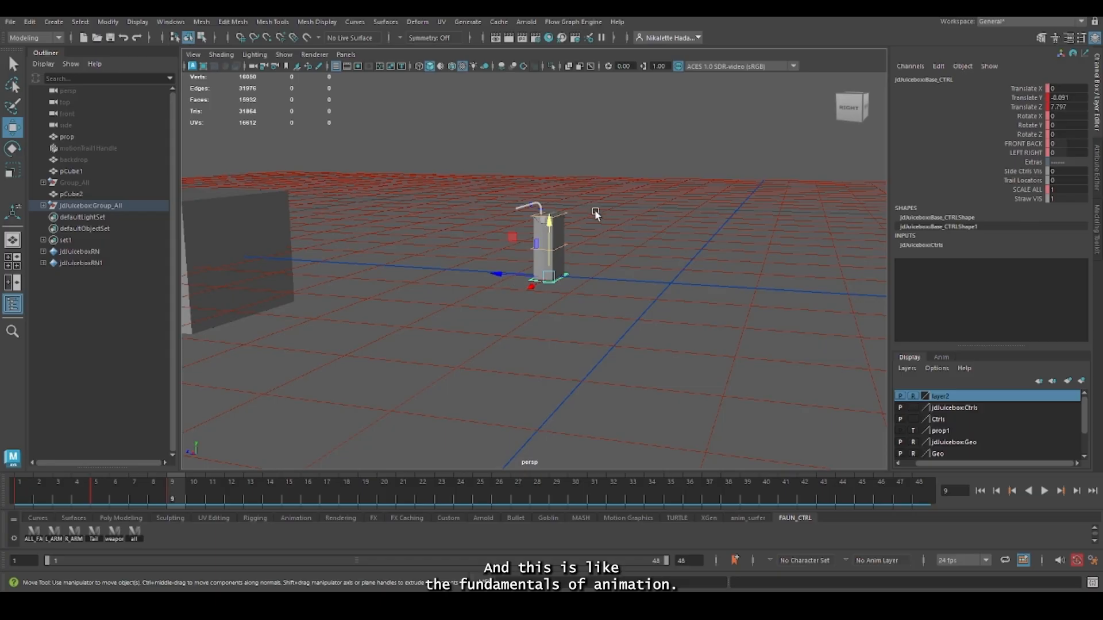
left_click(566, 214)
left_click_drag(566, 214, 558, 361, "alt")
left_click(542, 250)
scroll(494, 256, "up", 4)
key("r")
key("w")
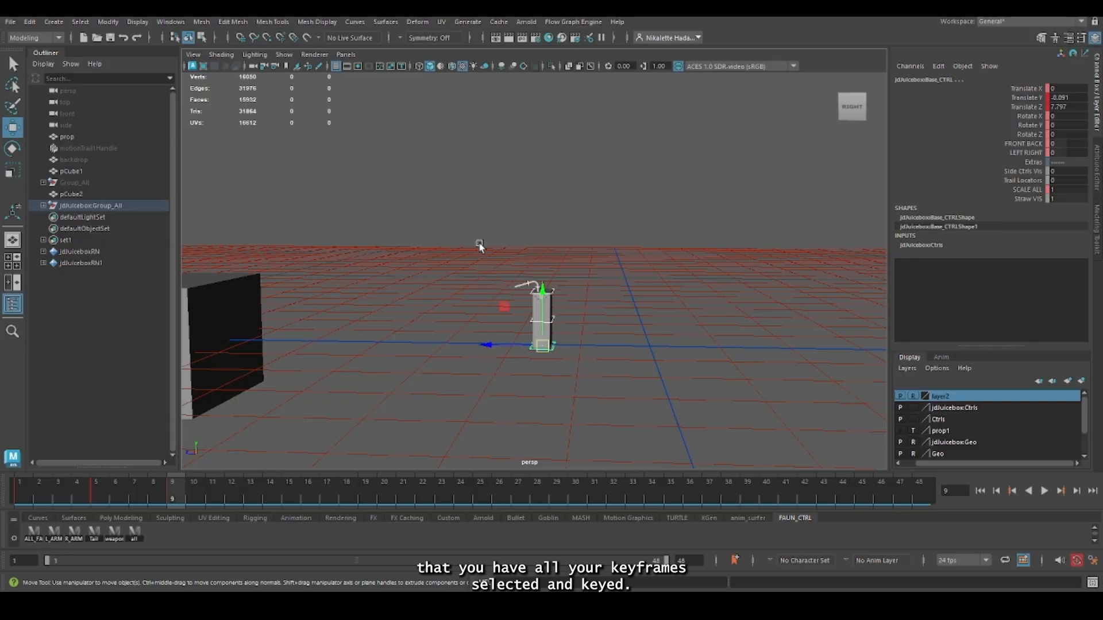
left_click(554, 207)
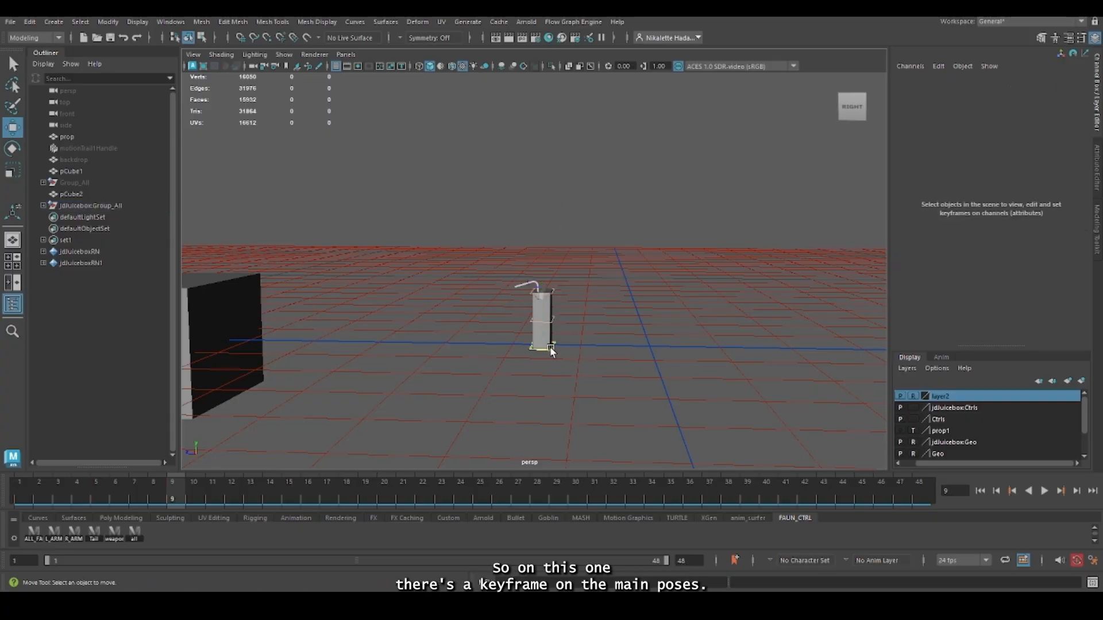
left_click(550, 347)
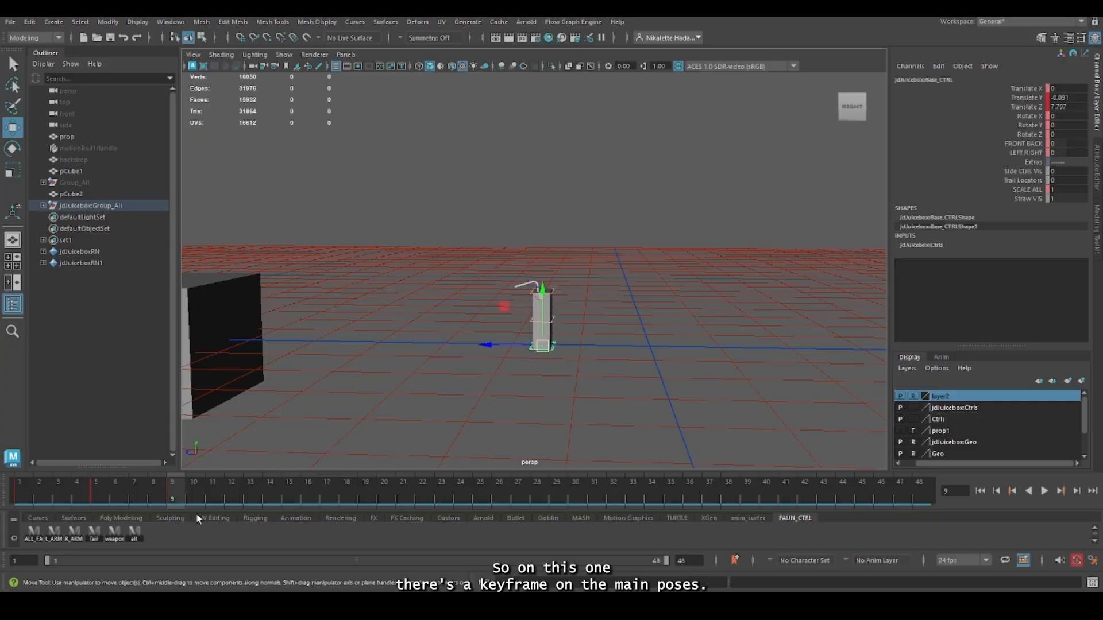
- Select all the juice box controls and key them at frame 9 as a main pose
left_click(570, 321)
left_click_drag(497, 259, 609, 396)
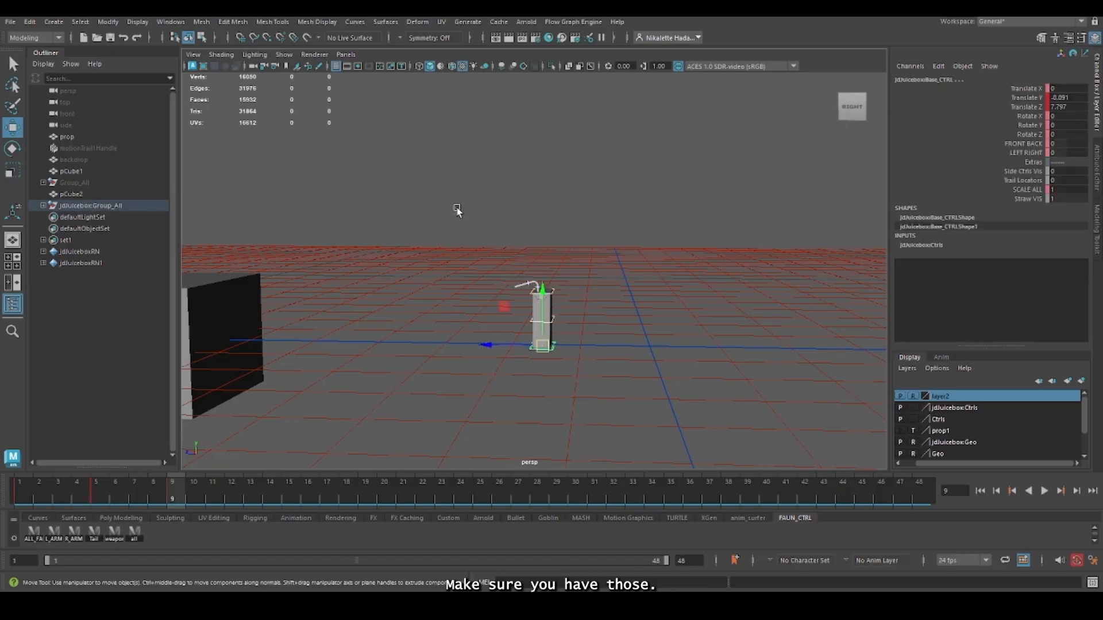
left_click_drag(451, 236, 620, 399)
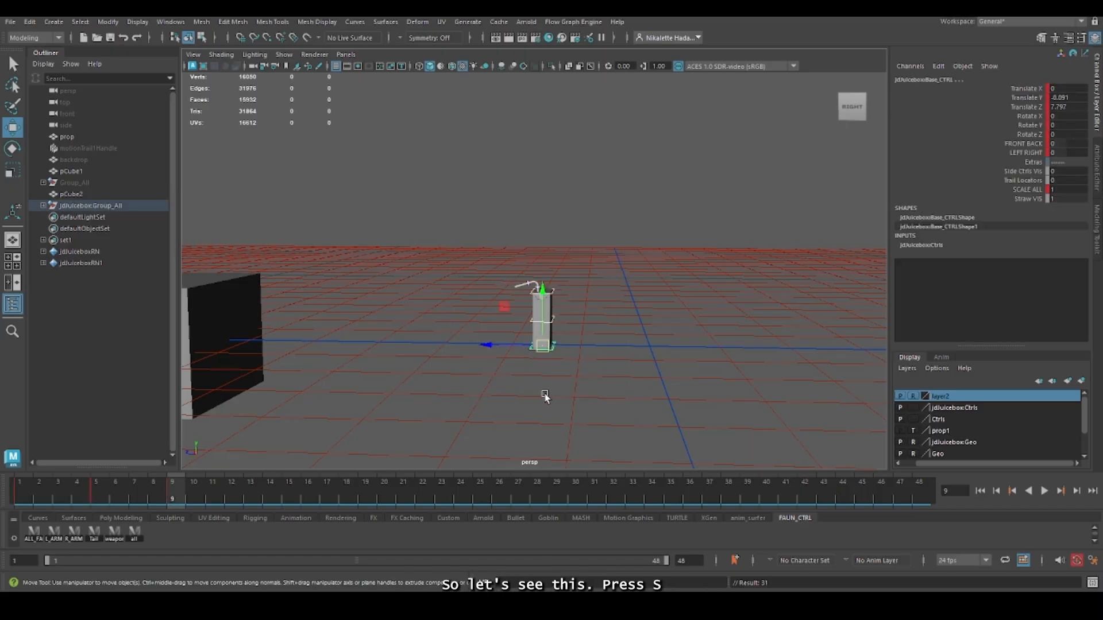
- Raise the base control at frame 16 for the juice box's second jump and check the motion
left_click(560, 321)
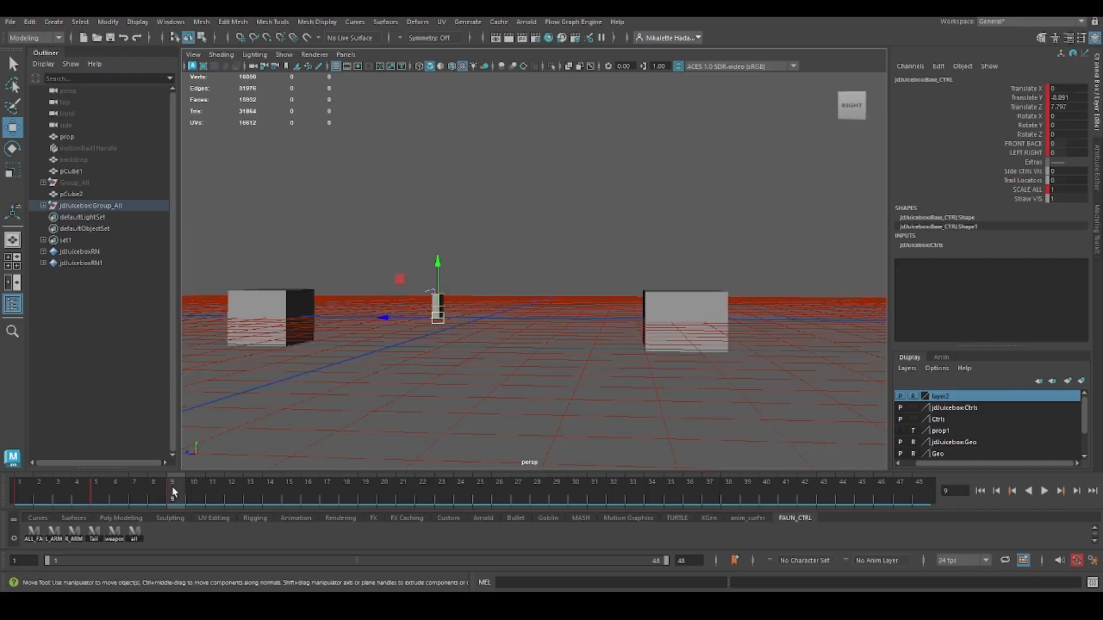
left_click(314, 481)
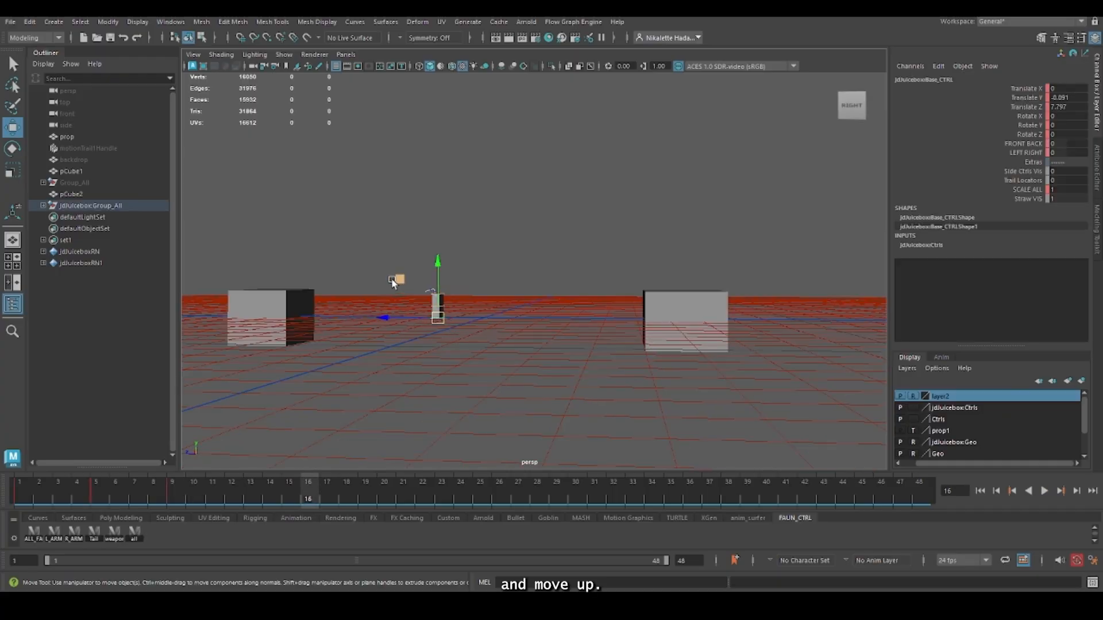
key("alt+v")
- Drop the base control beyond the second block at frame 28, to about -2.1 in Translate Y and -51.5 in Translate Z
left_click_drag(369, 489, 423, 493)
middle_click_drag(723, 321, 576, 347, "alt")
middle_click_drag(576, 347, 588, 353, "alt")
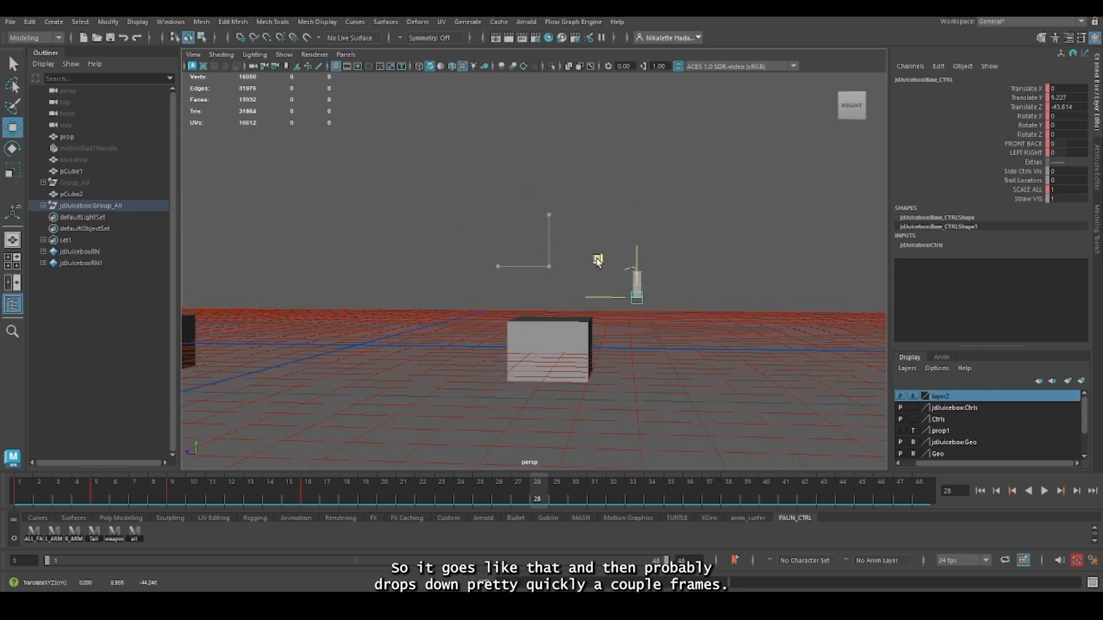
left_click_drag(597, 260, 627, 319)
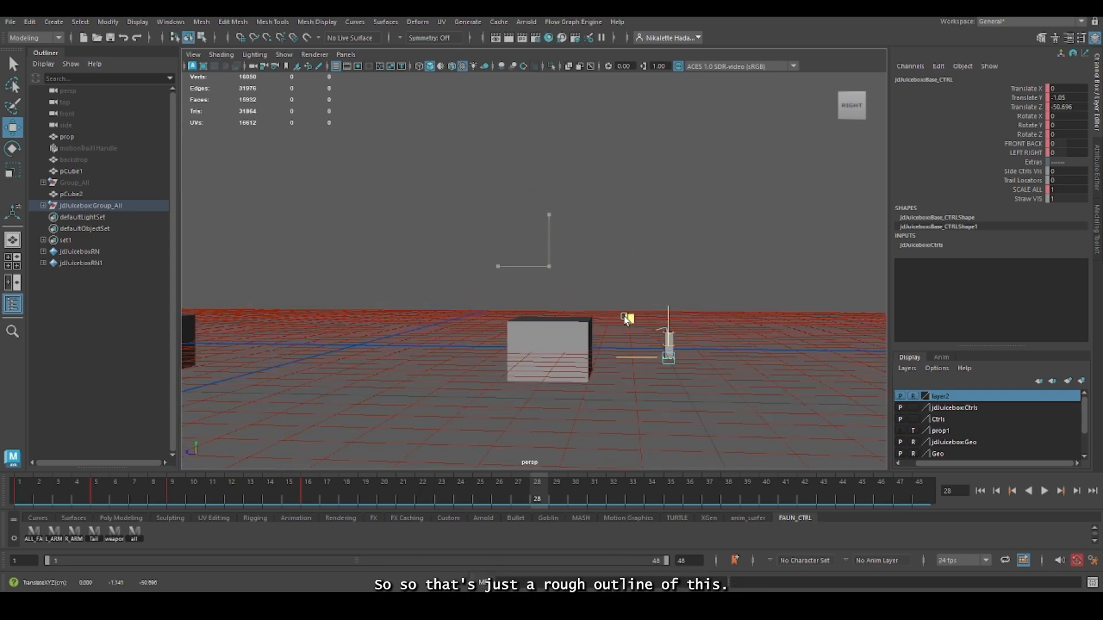
- Play back the rough blocked-out jump from frame 1
key("alt+v")
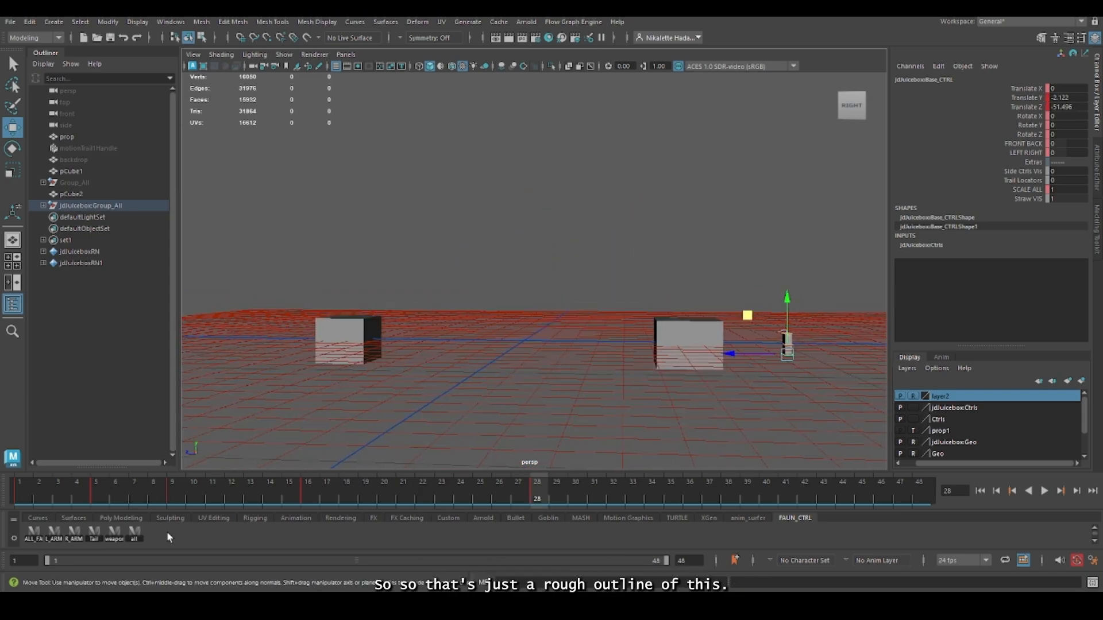
left_click(11, 493)
left_click(1046, 492)
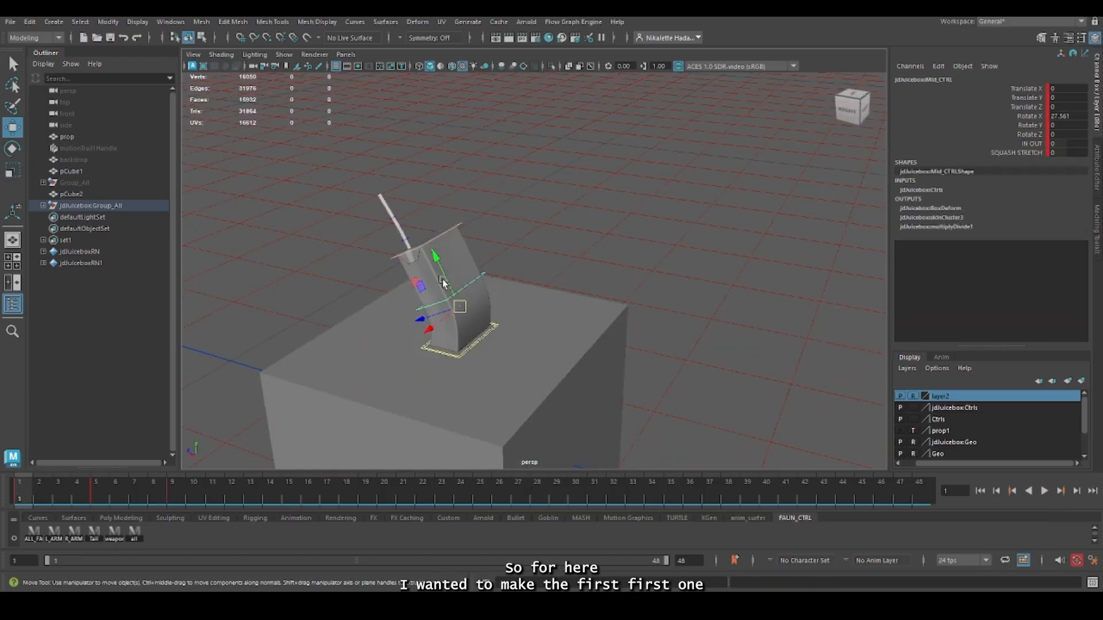
- Bulge the juice box at frame 1 by increasing the mid control's IN OUT value
right_click_drag(442, 282, 458, 318, "alt")
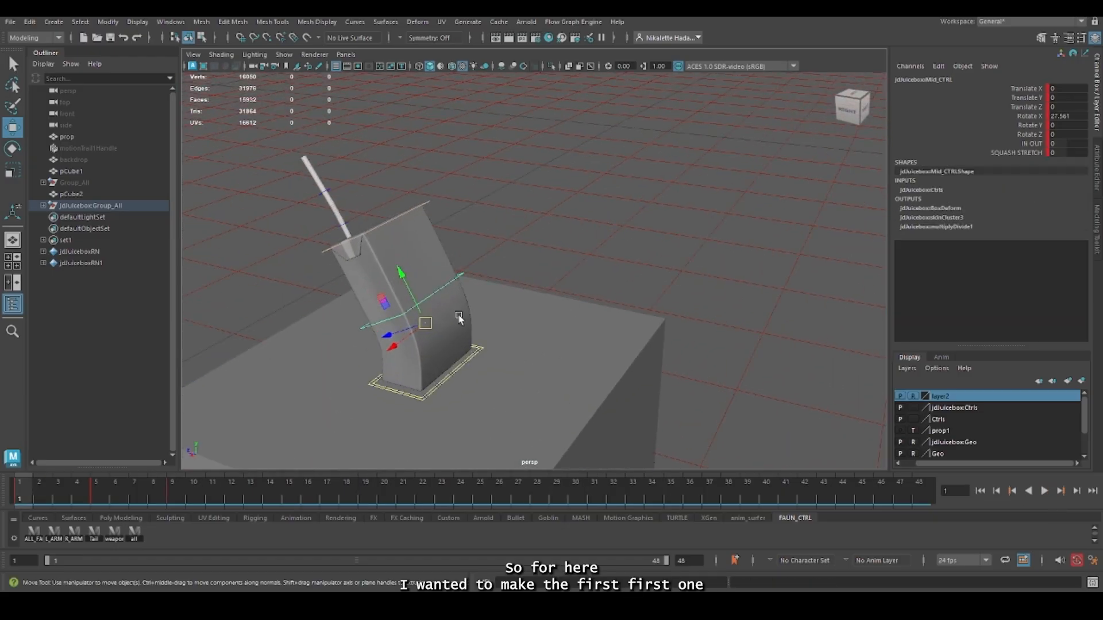
middle_click_drag(458, 318, 502, 300, "alt")
key("alt+v")
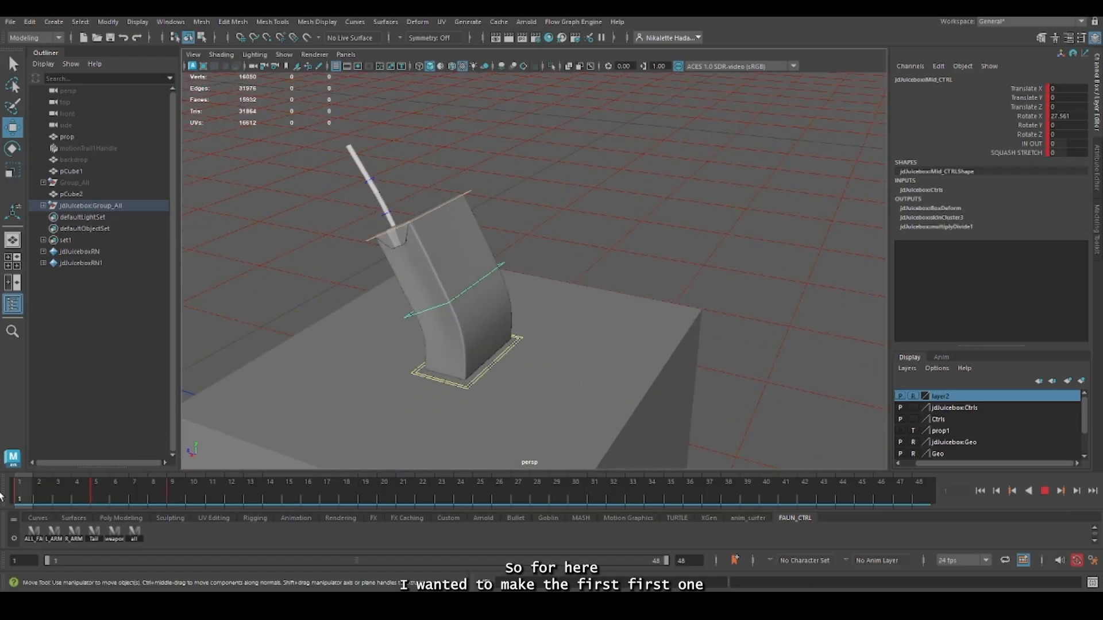
key("alt+v")
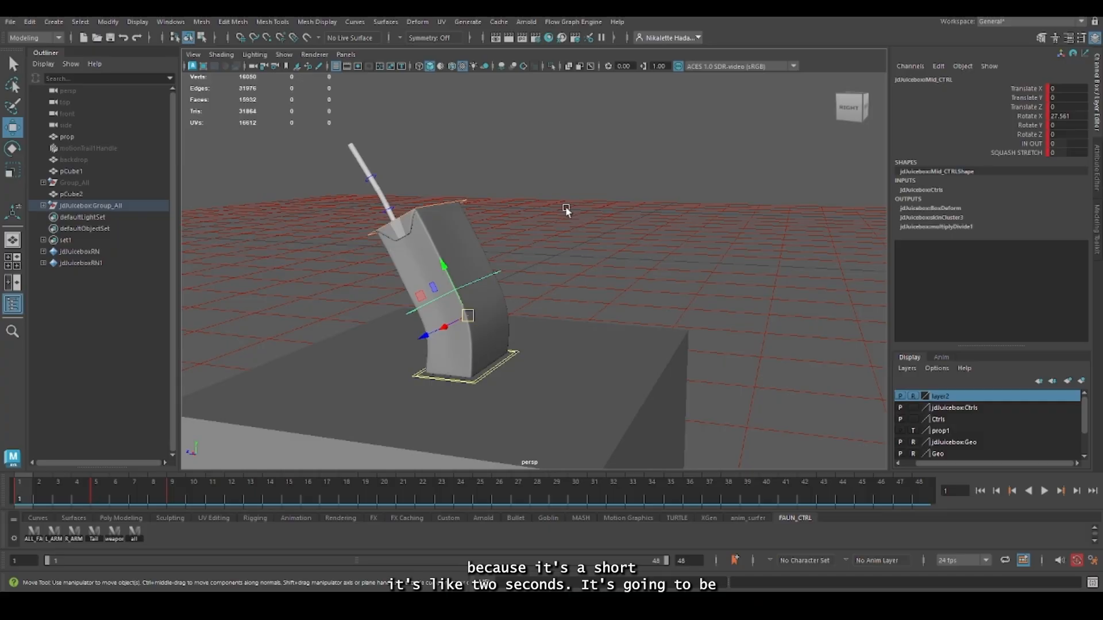
left_click(1034, 144)
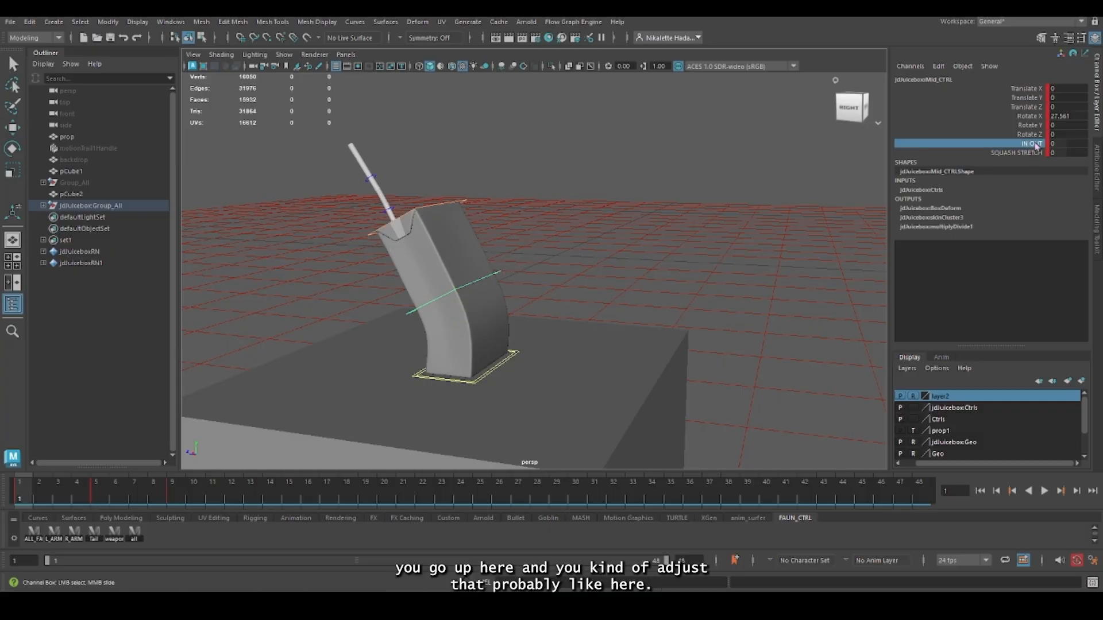
middle_click_drag(1048, 143, 1083, 144)
- Set the mid control's IN OUT to 0 at frame 5
left_click_drag(26, 488, 95, 487)
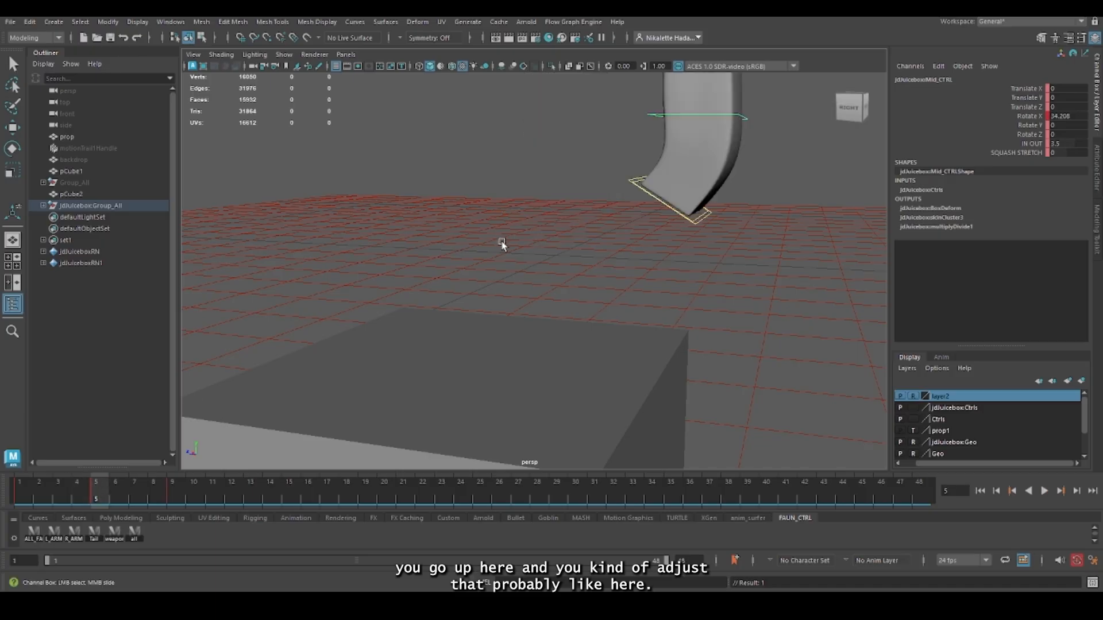
scroll(620, 245, "down", 5)
middle_click_drag(626, 244, 576, 283, "alt")
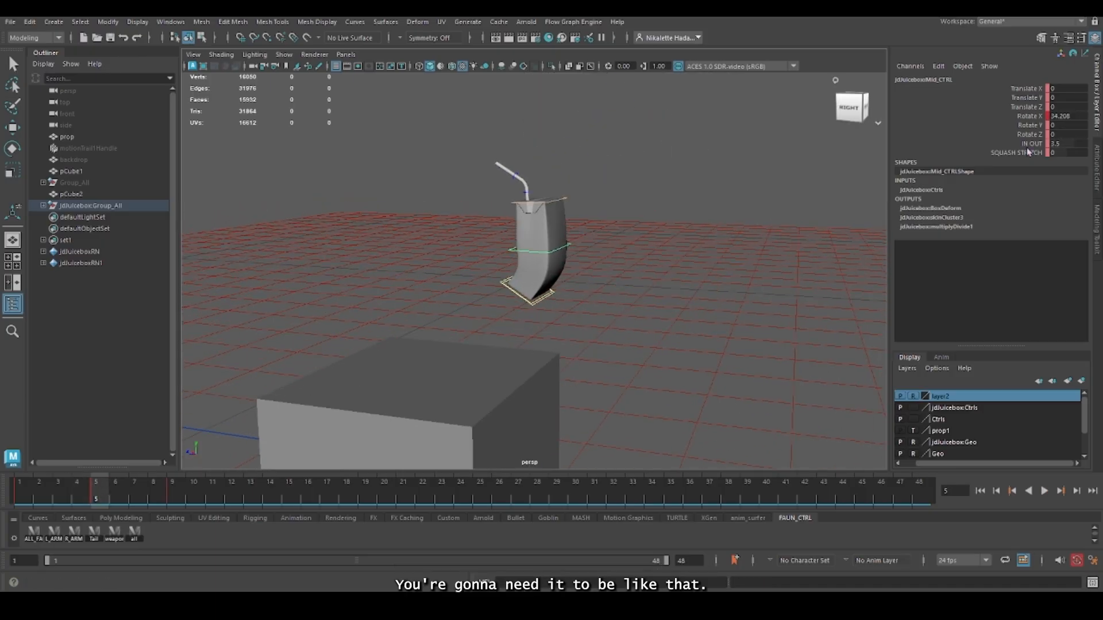
type("0")
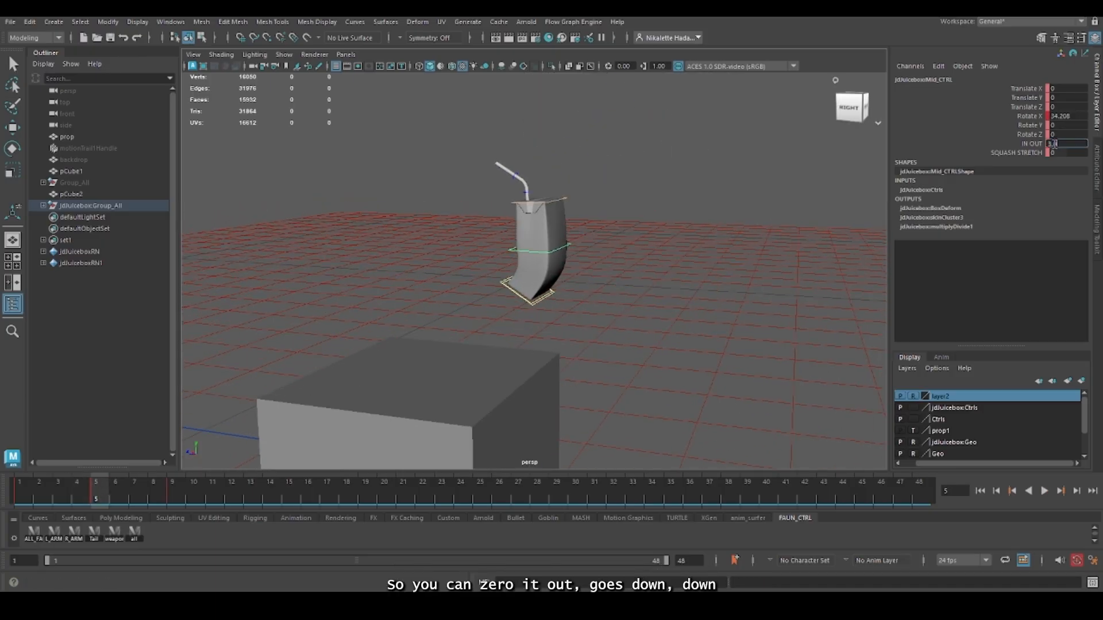
- Bulge the juice box at frame 9 by raising the mid control's IN OUT to 10
left_click_drag(107, 492, 170, 488)
scroll(620, 311, "down", 4)
middle_click_drag(621, 304, 476, 212, "alt")
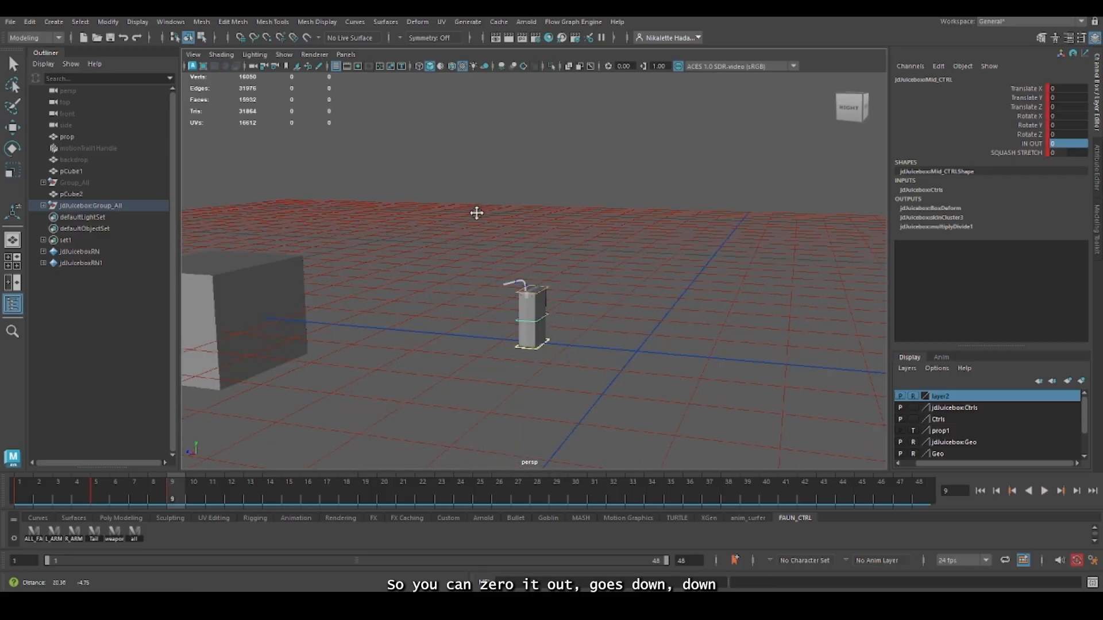
left_click_drag(557, 282, 709, 288, "alt")
scroll(709, 287, "up", 4)
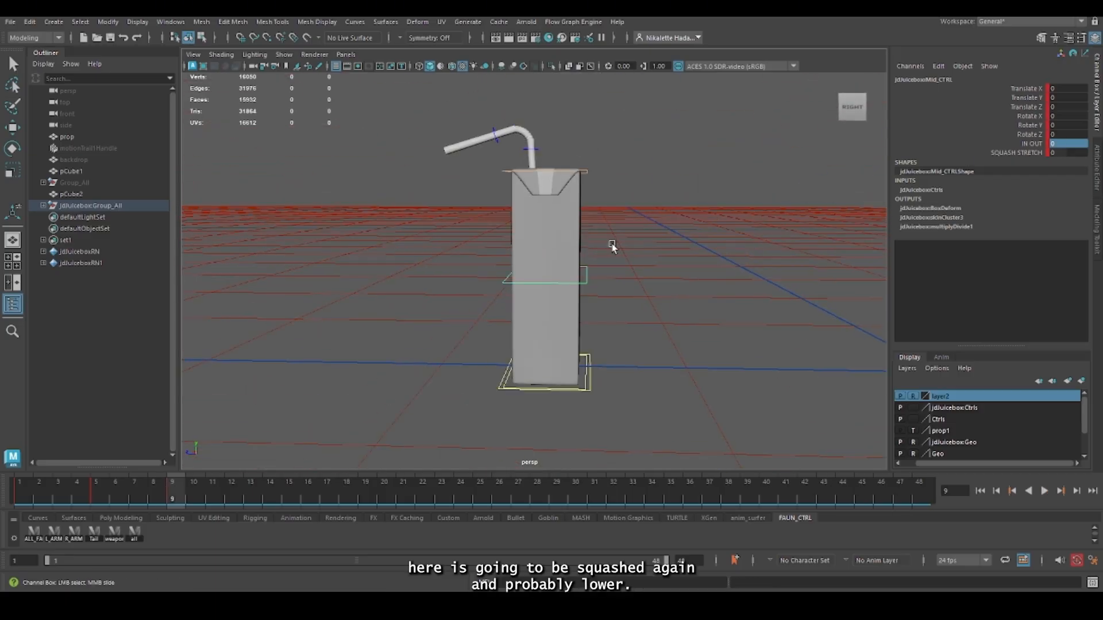
left_click_drag(1053, 149, 1086, 149, "ctrl")
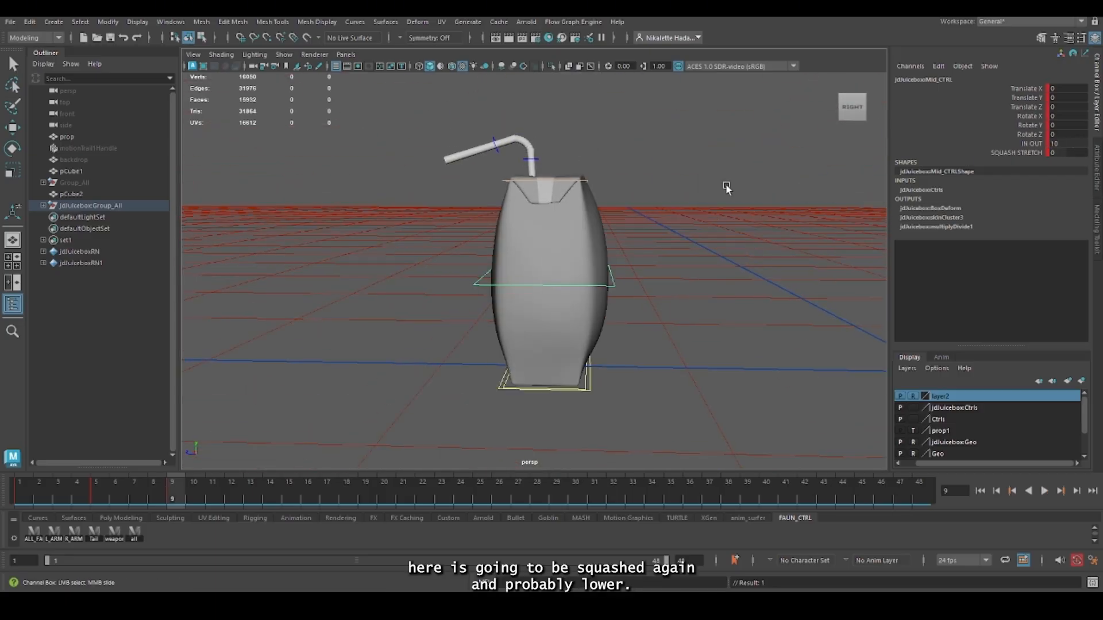
- Lower the top and mid controls at frame 9 to squash the juice box for its landing
key("w")
left_click(576, 177)
left_click(580, 180)
left_click_drag(547, 184, 546, 198)
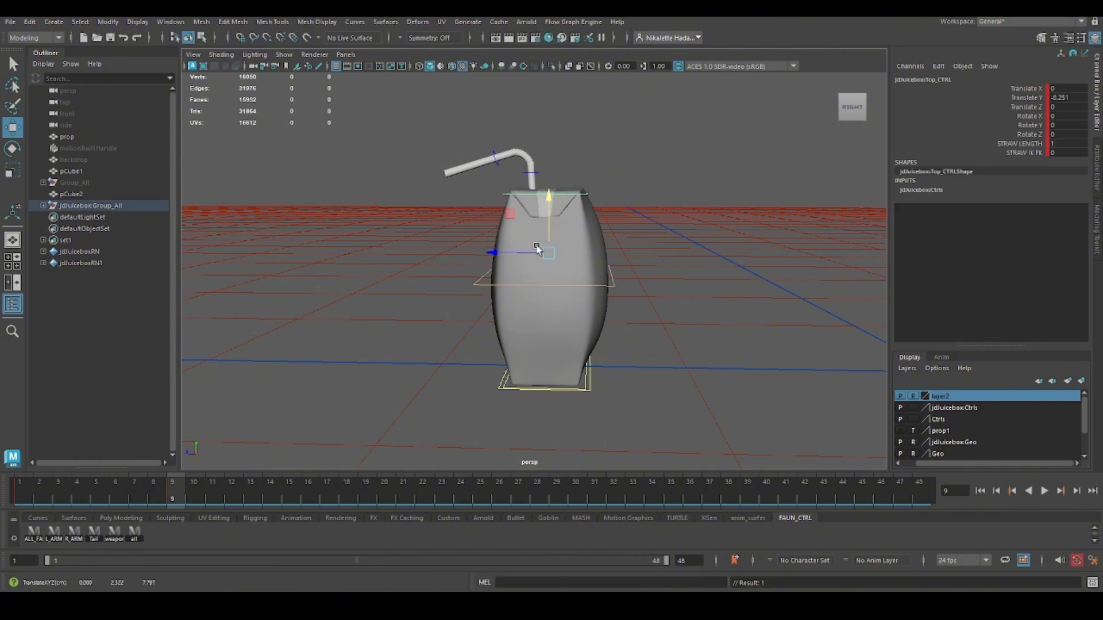
left_click(591, 285)
left_click_drag(544, 265, 545, 283)
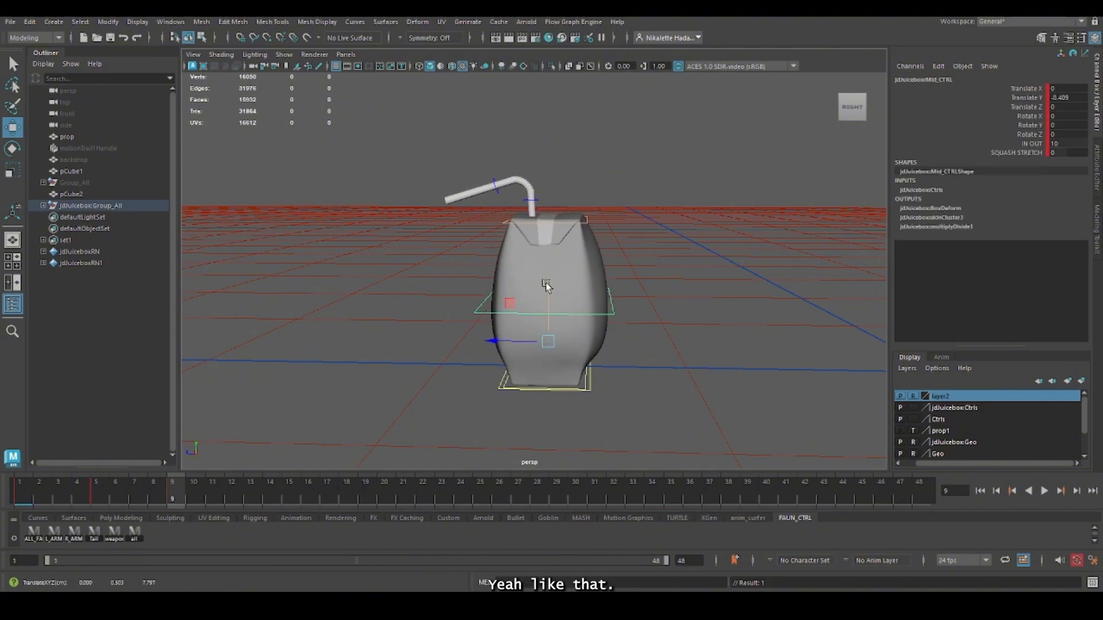
- Examine the squashed juice box pose at frame 9 from several angles and distances
scroll(662, 238, "down", 5)
left_click_drag(660, 236, 594, 215, "alt")
left_click(529, 231)
scroll(615, 231, "down", 5)
scroll(625, 230, "up", 5)
key("r")
key("w")
scroll(593, 216, "down", 3)
- Select the juice box's base control and go to frame 11
left_click(583, 295)
mouse_move(230, 489)
left_mouse_down()
mouse_move(240, 482)
mouse_move(223, 492)
left_mouse_up()
middle_click_drag(805, 261, 623, 322, "alt")
scroll(626, 321, "down", 3)
mouse_move(629, 320)
left_mouse_down("alt")
mouse_move(647, 313)
mouse_move(632, 319)
left_mouse_up("alt")
- Try setting the selected controls' Translate Z to 0 at frame 11, and undo it
left_click(1062, 107)
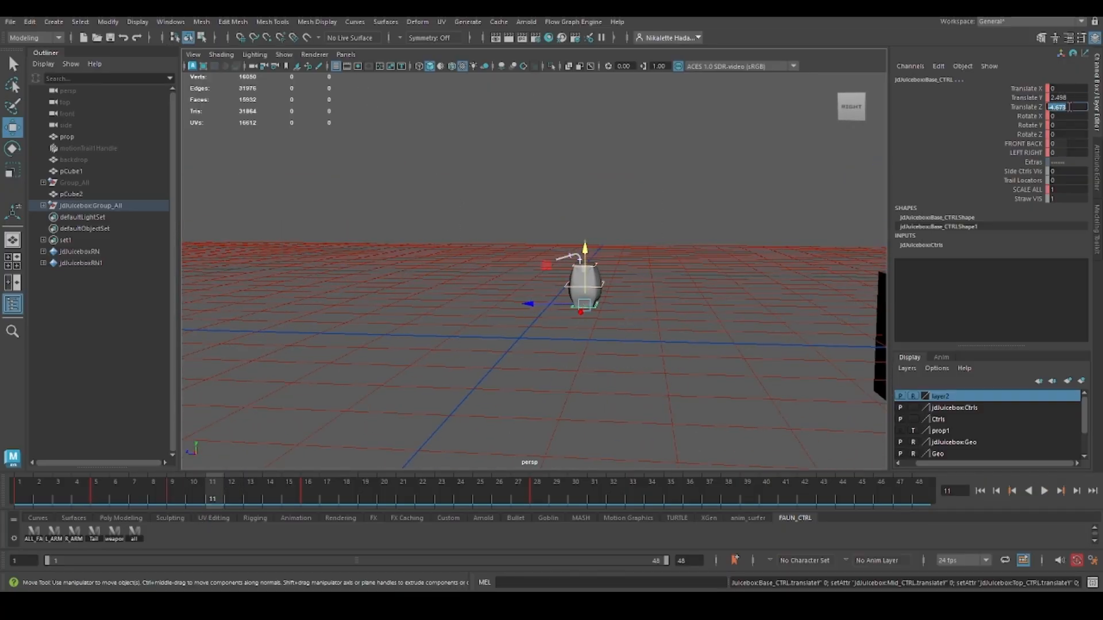
type("0")
key("Return")
left_click_drag(747, 221, 682, 211, "alt")
key("ctrl+z")
- Remove the bulge at frame 11 by setting the mid control's IN OUT to 0
left_click(682, 212)
left_click_drag(523, 217, 686, 287)
left_click_drag(686, 287, 699, 259, "alt")
left_click(613, 261)
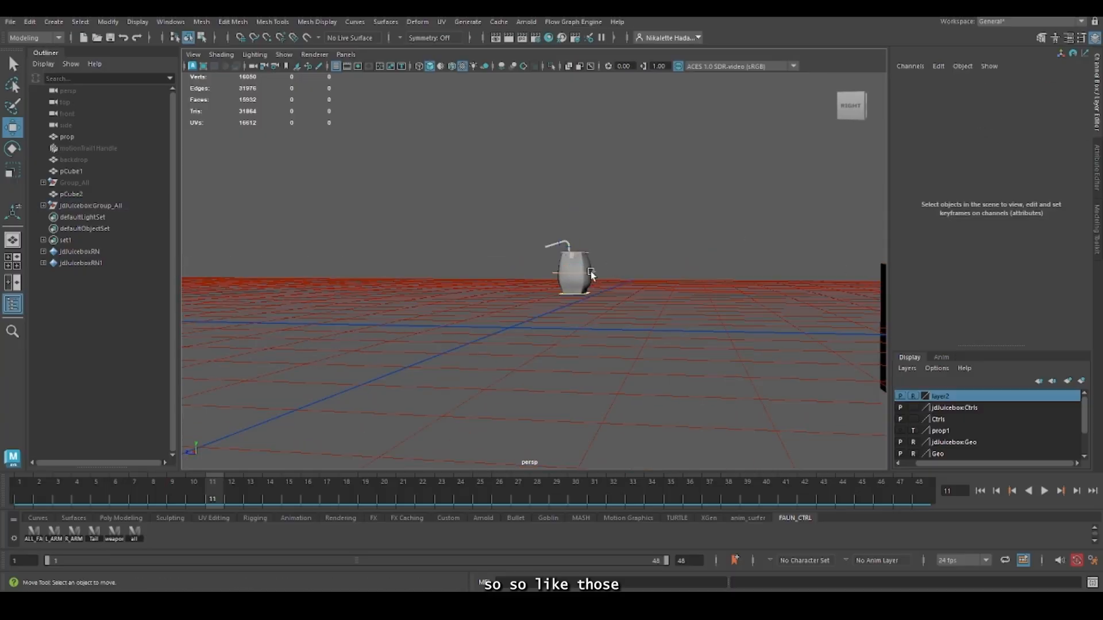
left_click(594, 272)
left_click(1066, 143)
type("0")
key("Return")
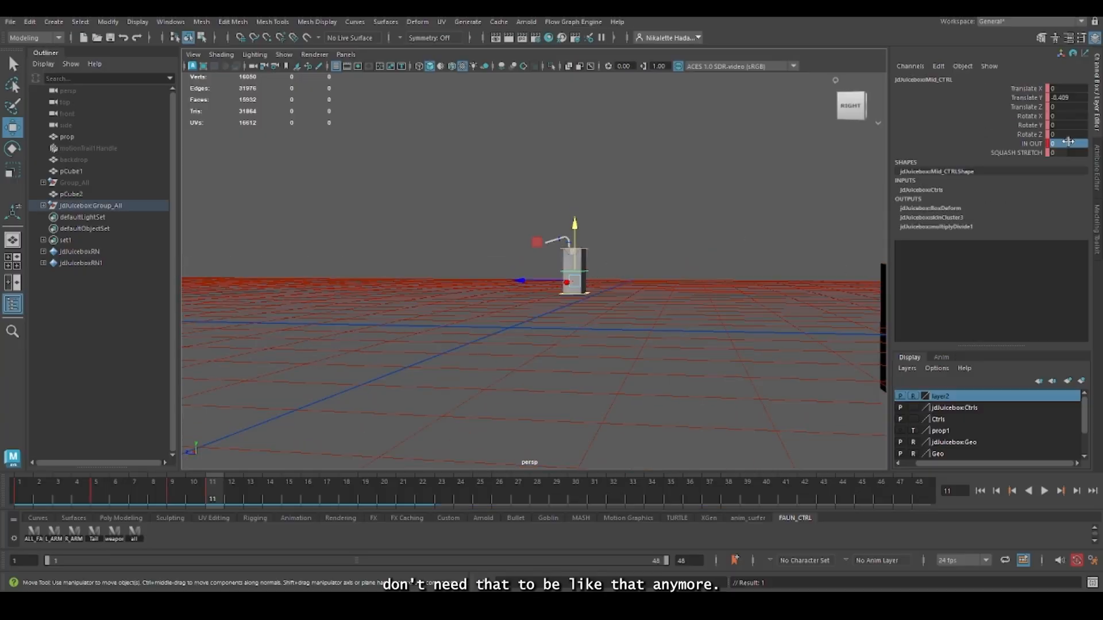
- Reset the top control's Translate Y and key all the juice box controls at frame 11
left_click(588, 249)
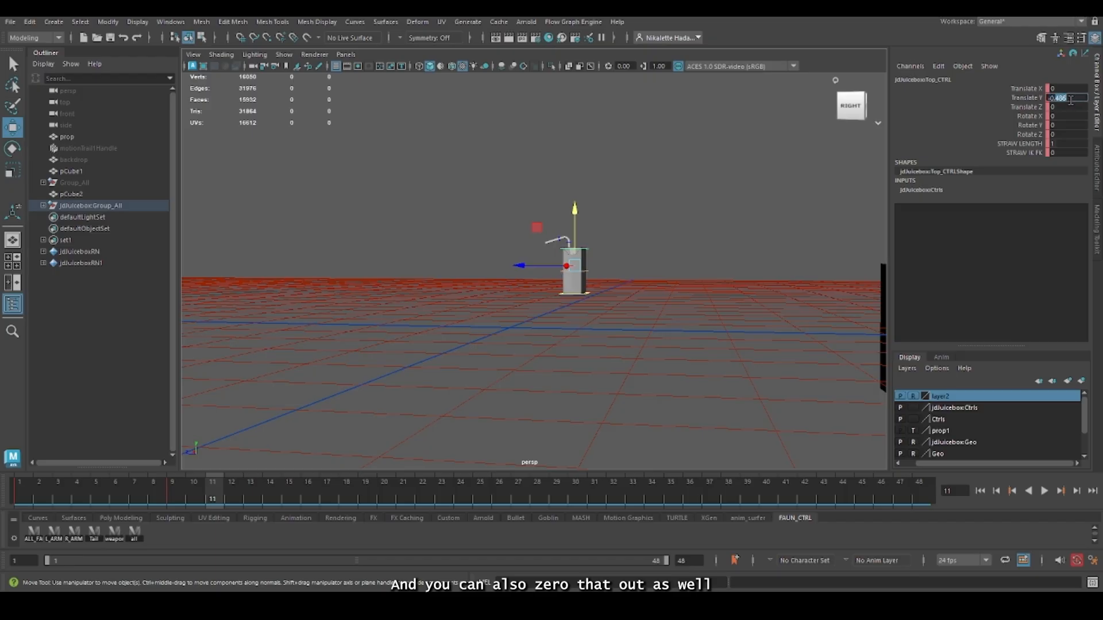
left_click_drag(336, 380, 348, 373, "alt")
left_click_drag(528, 206, 665, 335)
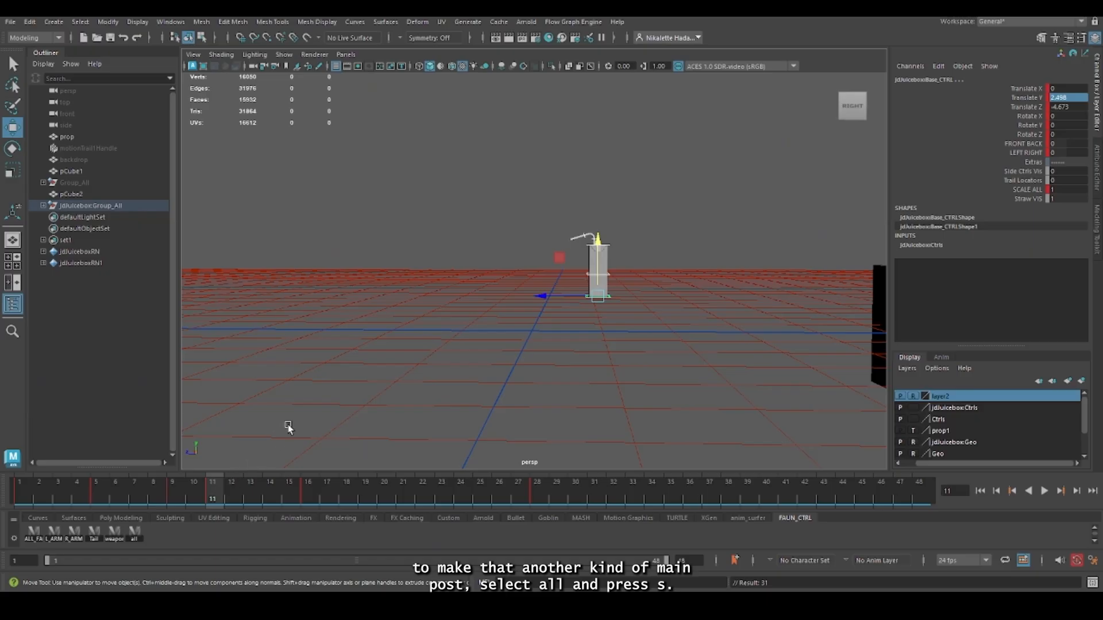
- Tilt the mid control at frame 11 to about 16.3 in Rotate X
right_click_drag(625, 237, 692, 309, "alt")
middle_click_drag(692, 310, 667, 323, "alt")
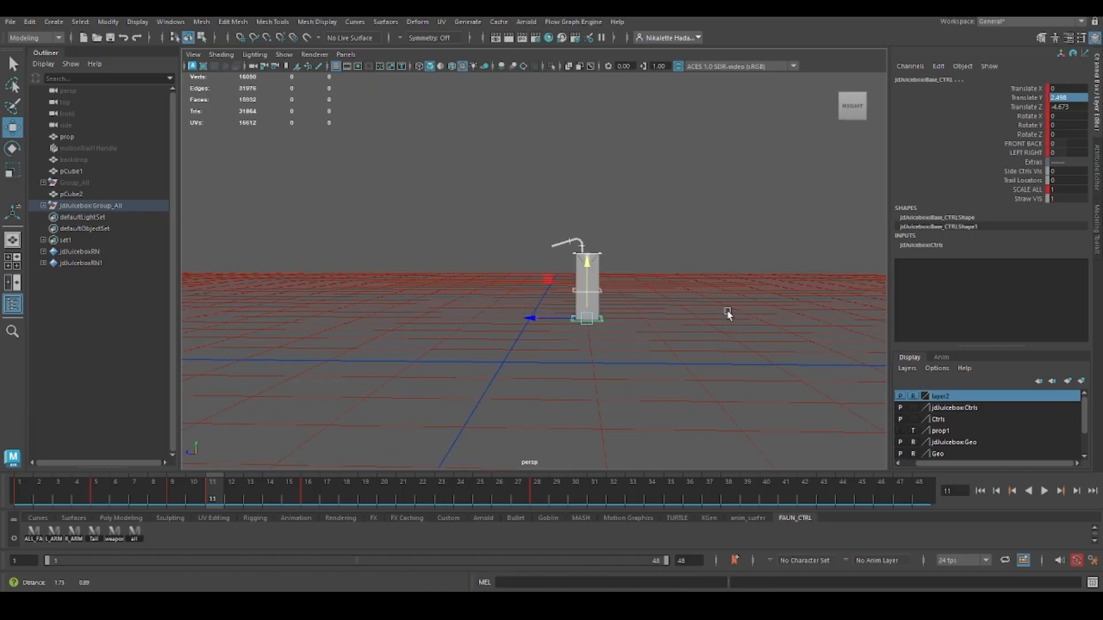
right_click_drag(726, 312, 770, 316, "alt")
left_click(652, 276)
left_click(625, 297)
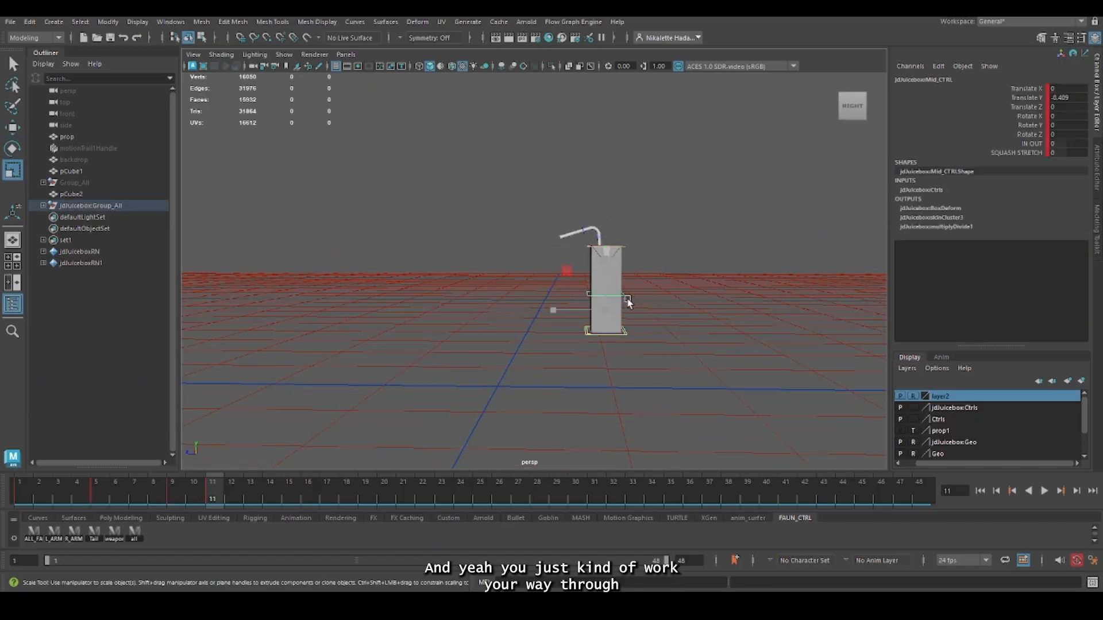
key("e")
left_click_drag(589, 263, 574, 265)
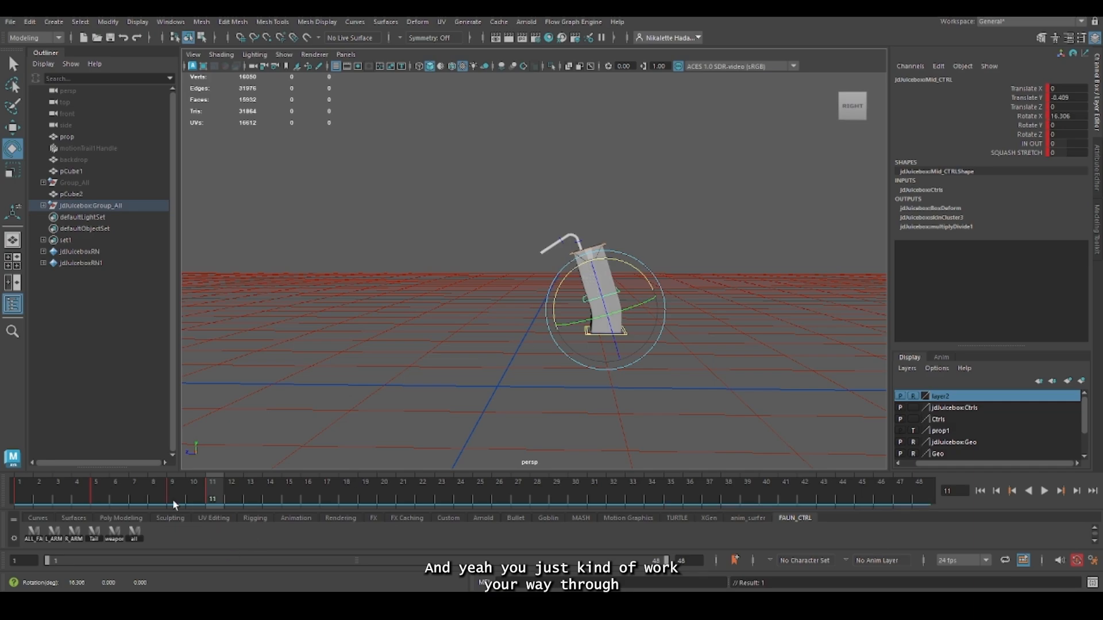
- Scrub through the frames from 1 to 16 to check the jump's poses
left_click_drag(173, 504, 5, 487)
left_click_drag(130, 496, 254, 483)
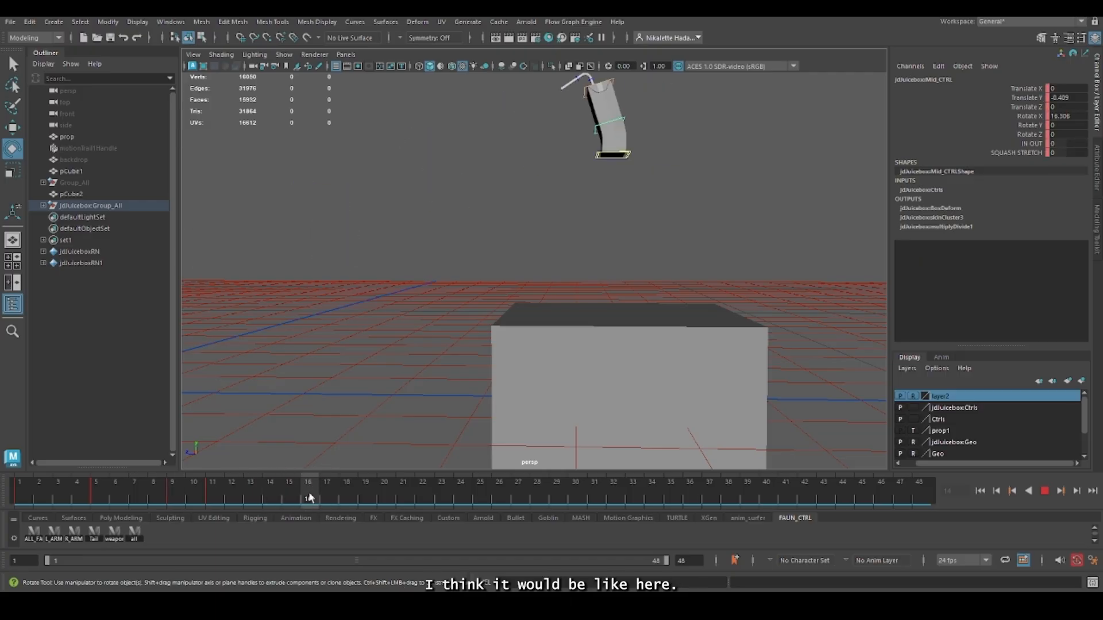
key("Escape")
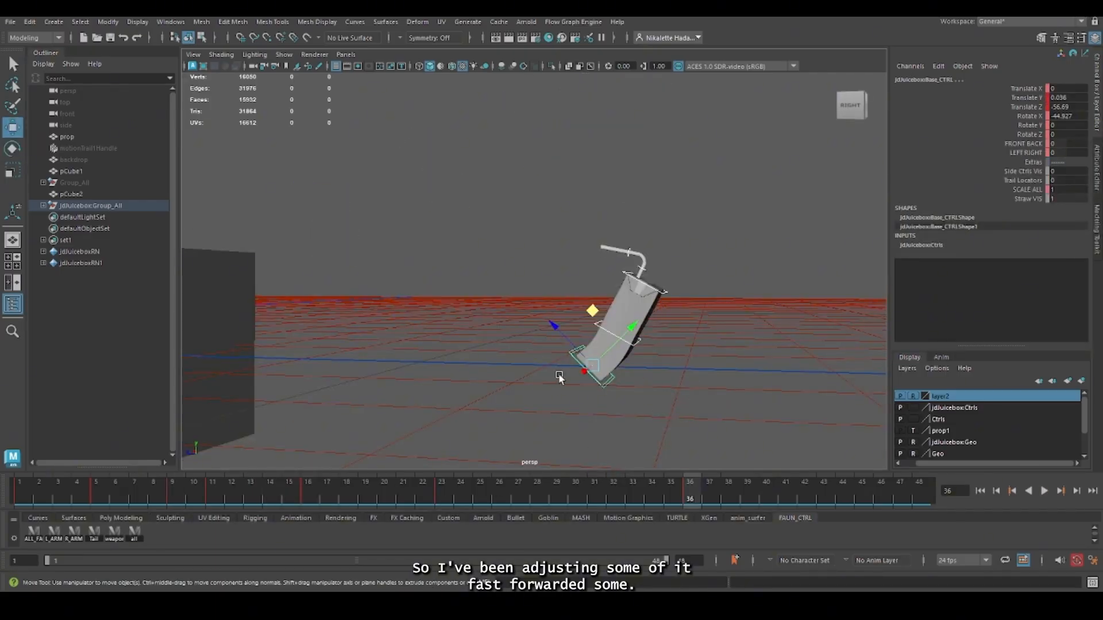
- Review the motion with both blocks in view and delete the base control's key at frame 11
left_click_drag(560, 378, 560, 346, "alt")
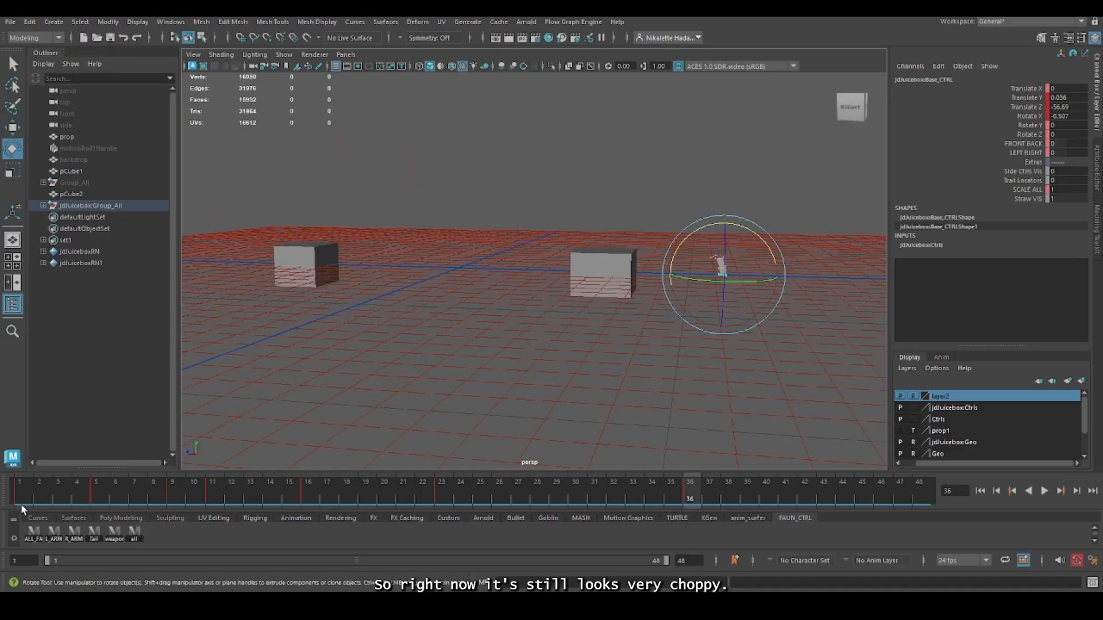
key("alt+v")
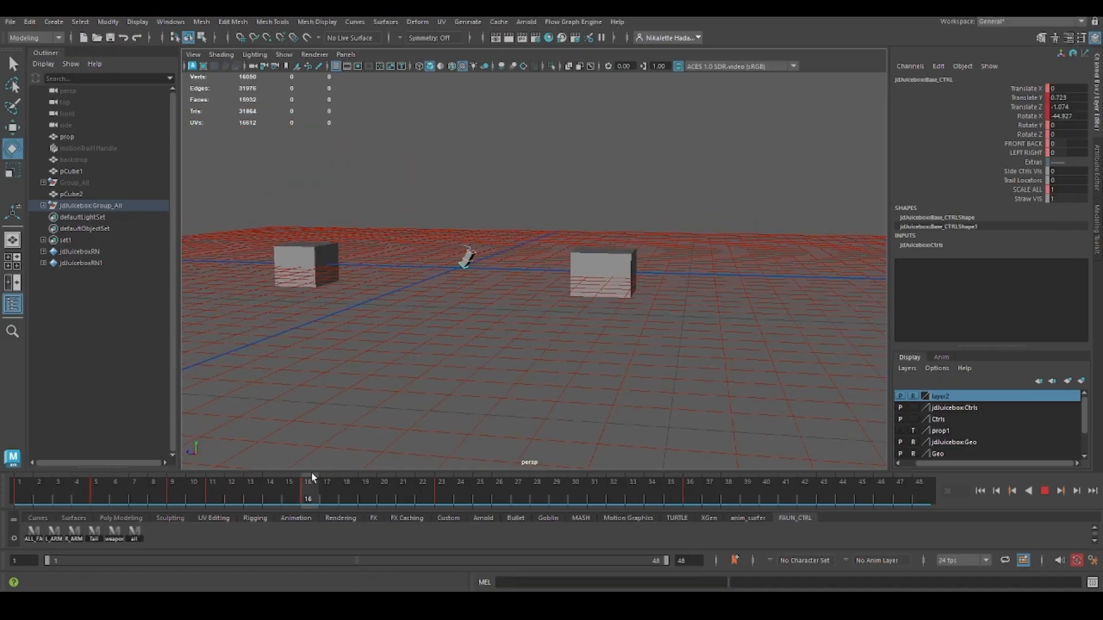
right_click(227, 485)
left_click(276, 294)
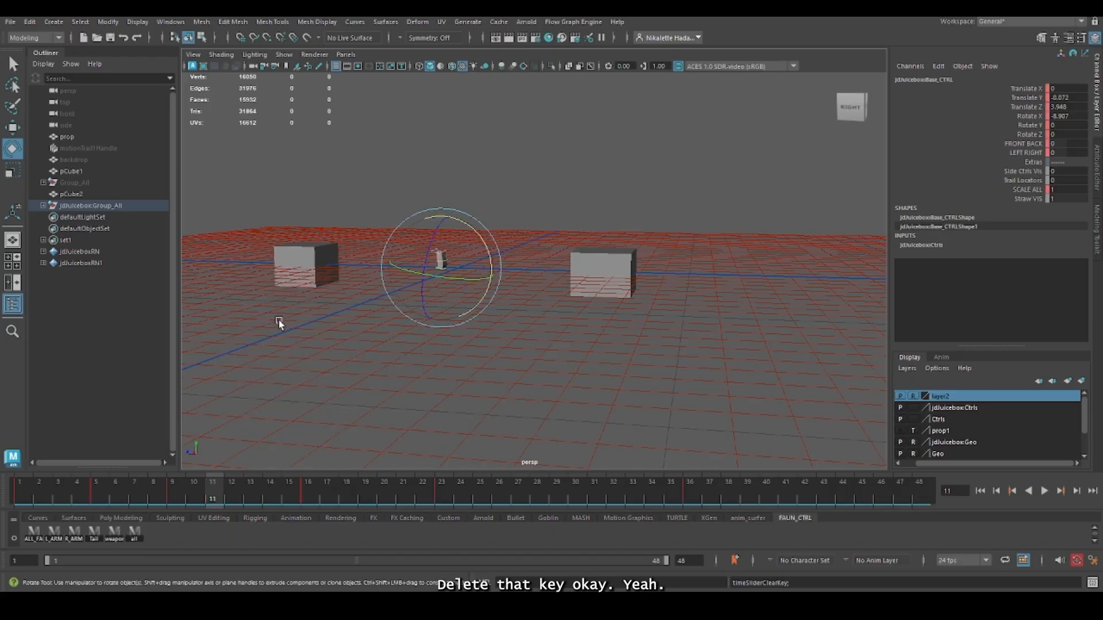
- Play back the whole juice box animation from frame 1 to frame 48
left_click(30, 489)
key("alt+v")
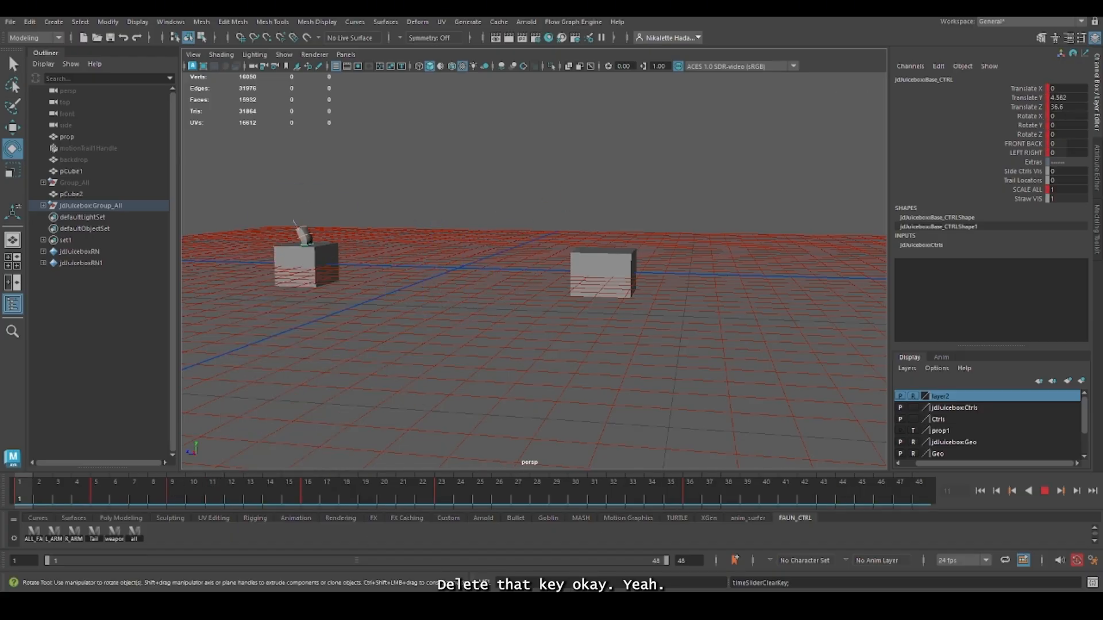
left_click(1044, 490)
left_click(1044, 491)
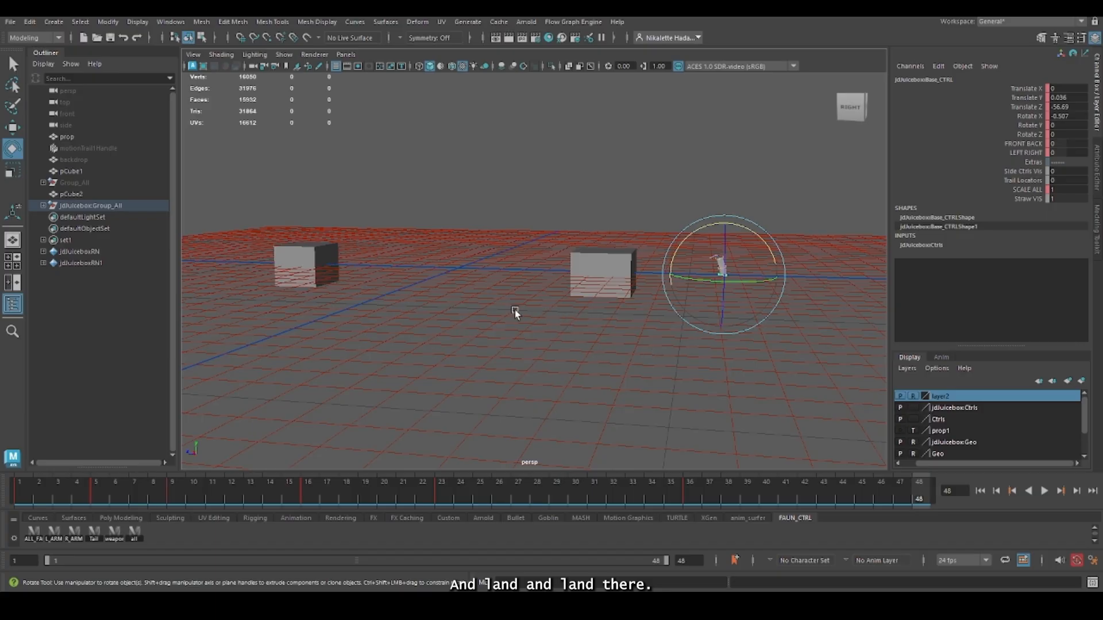
- Compare the airborne juice box pose at frame 23 with the somersault poses in the reference images
left_click(537, 495)
left_click_drag(499, 487, 463, 475)
scroll(651, 247, "up", 3)
middle_click_drag(734, 342, 644, 425, "alt")
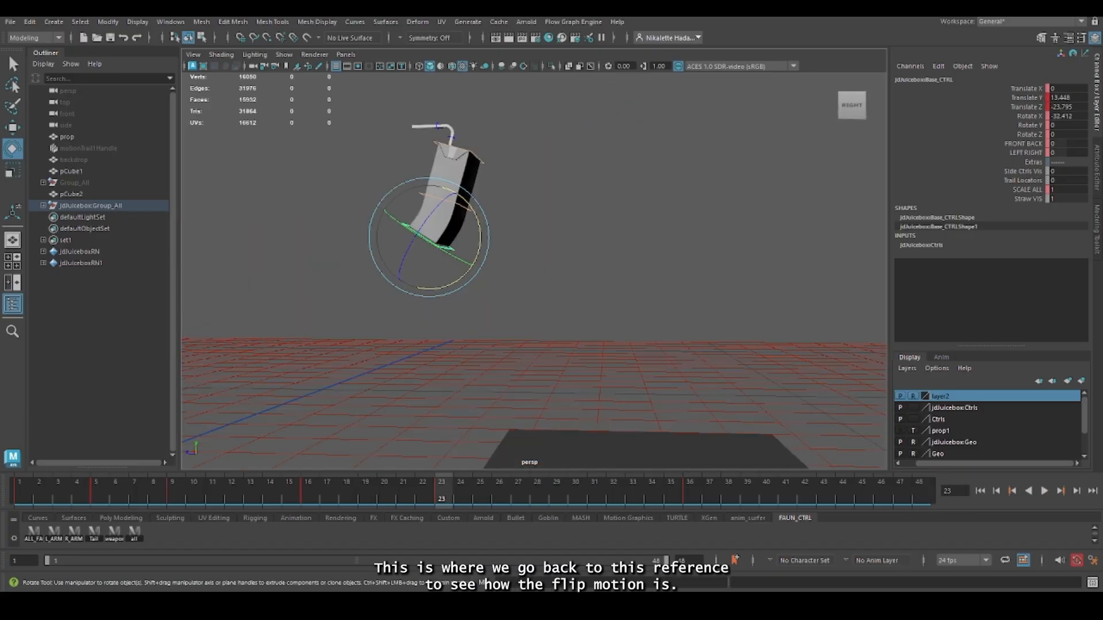
key("alt+Tab")
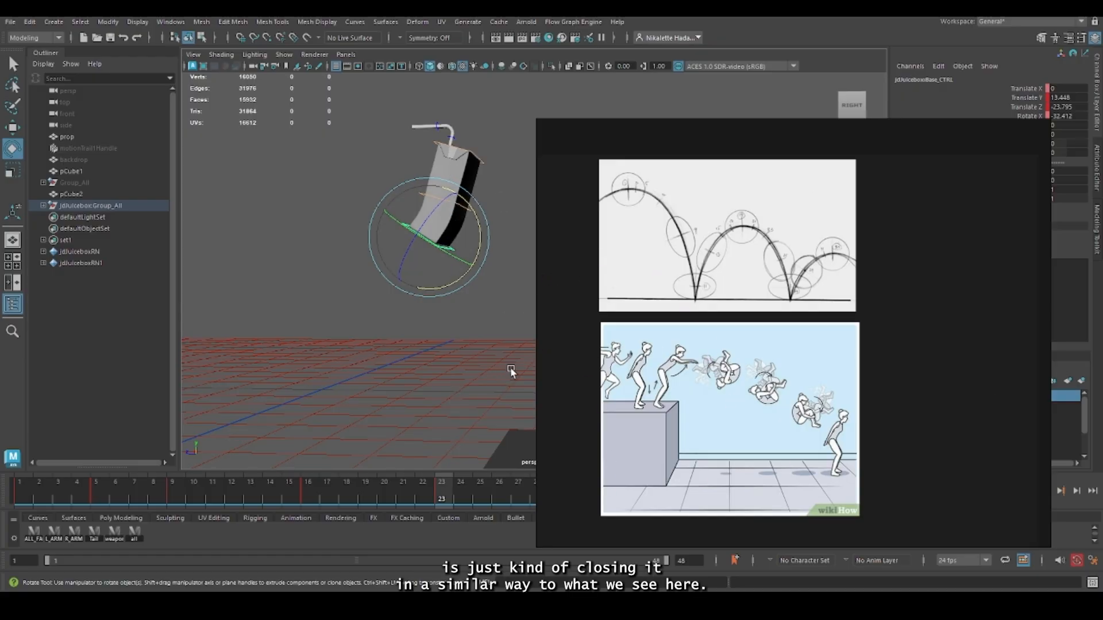
left_click(1027, 126)
- Curl the juice box into a tuck at frame 23, rotating the mid control to about 55 and the straw base to about 33.5 in Rotate X
left_click(489, 212)
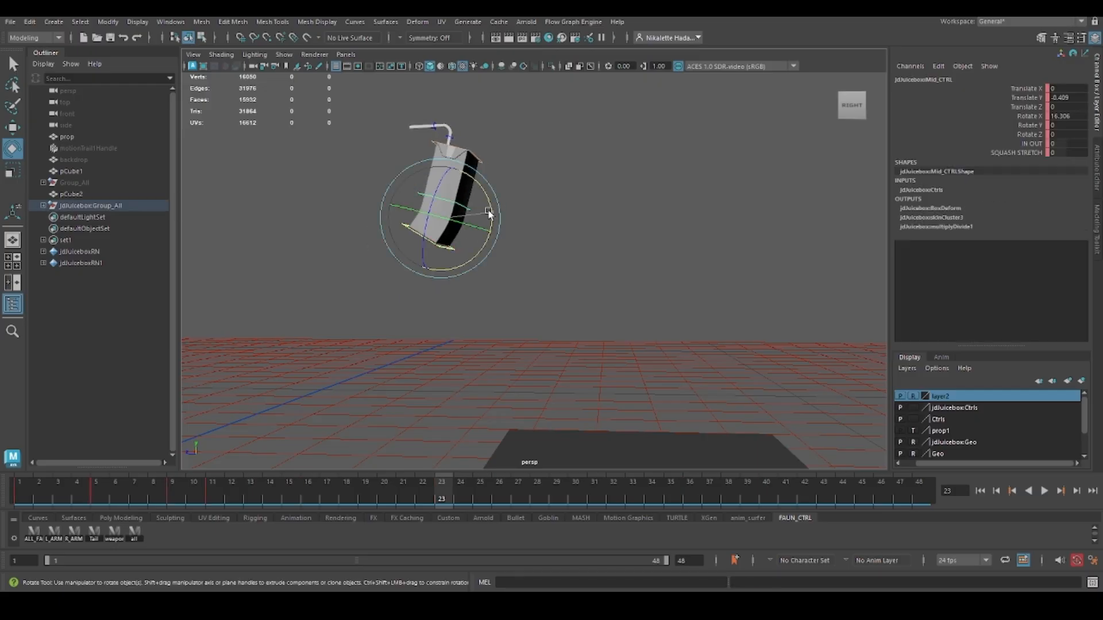
left_click_drag(489, 213, 460, 172)
left_click_drag(488, 97, 696, 262)
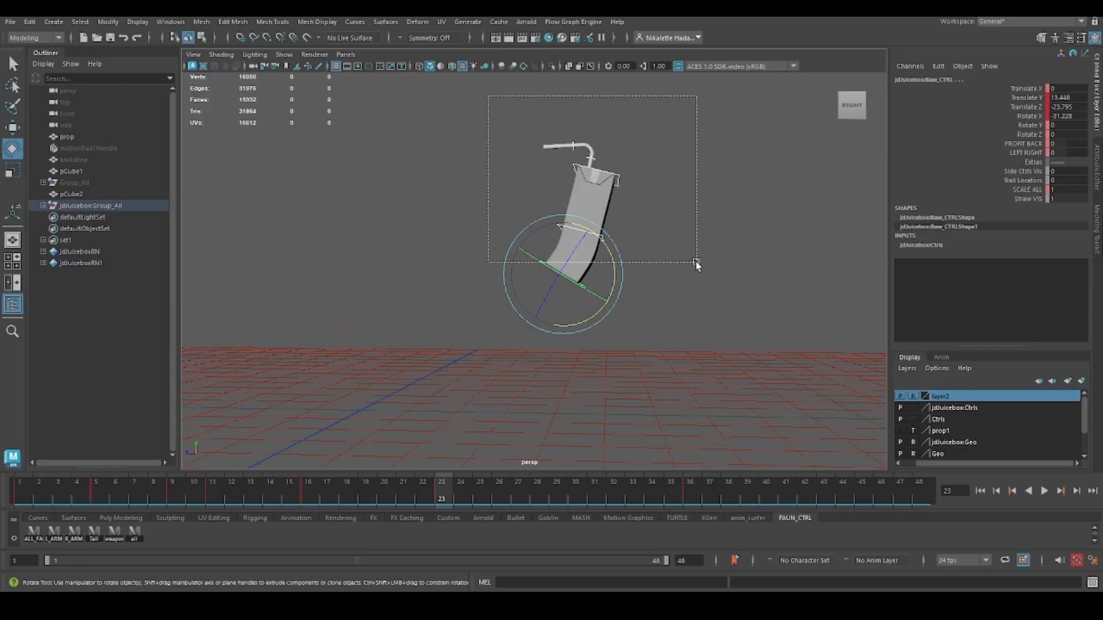
left_click_drag(635, 201, 649, 173)
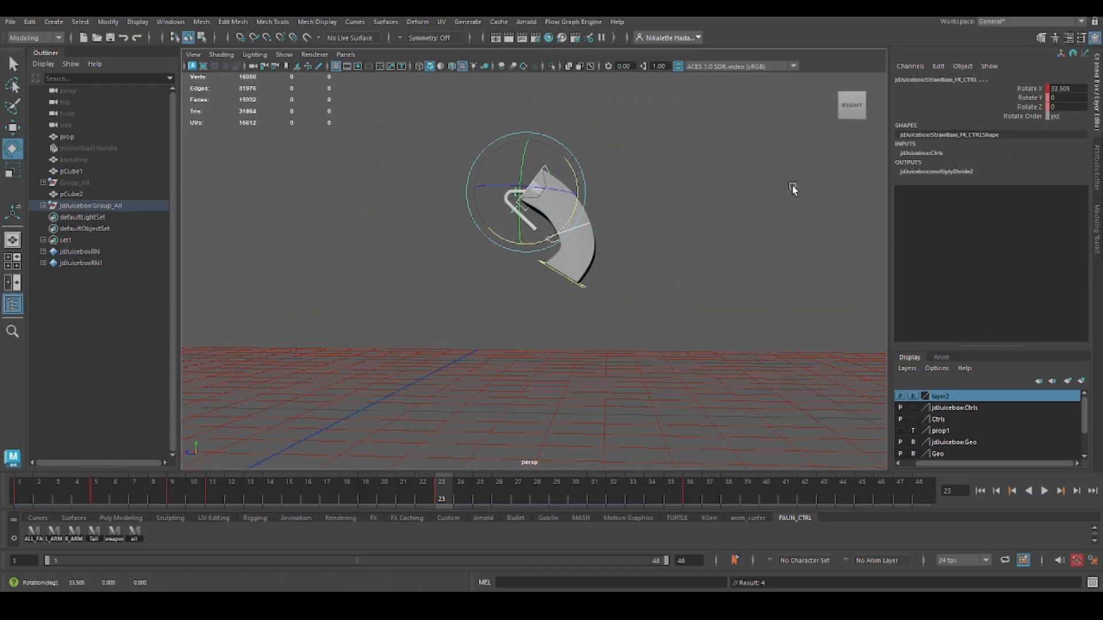
left_click(793, 188)
left_click(587, 225)
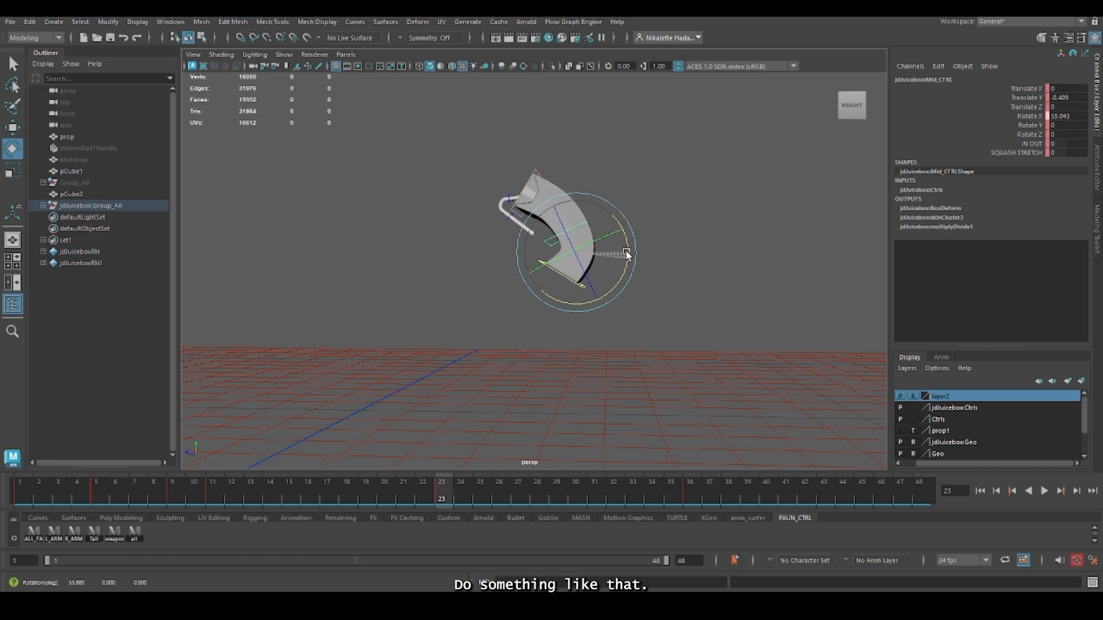
- Flip the base control to about -141.5 in Rotate X at frame 23 and check the motion up to frame 27
left_click(570, 180)
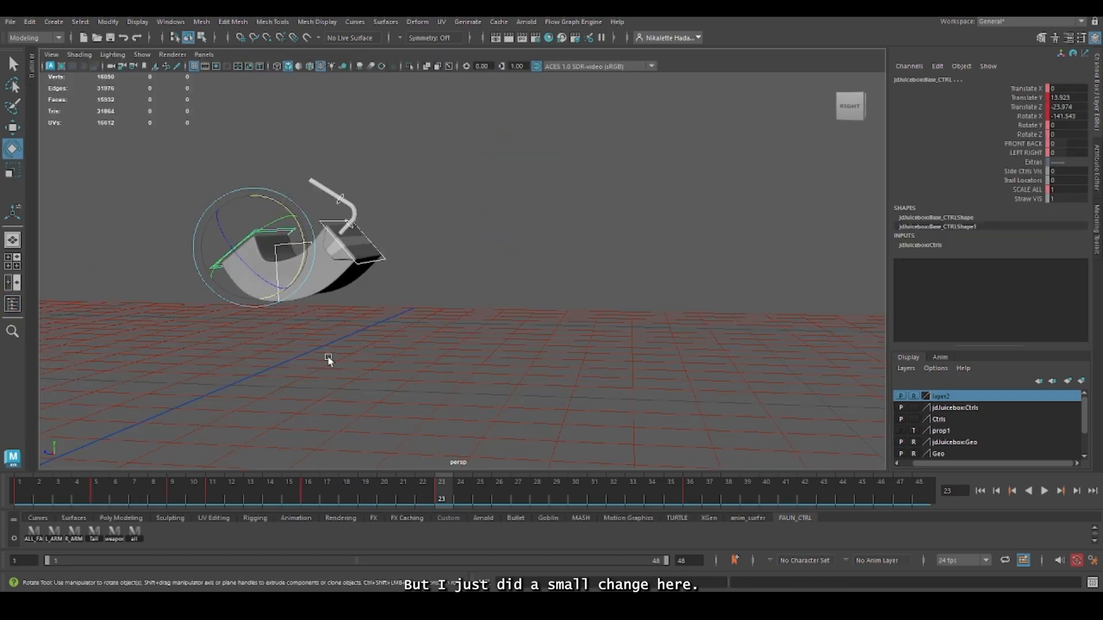
left_click_drag(402, 247, 432, 196)
mouse_move(551, 364)
left_mouse_down("alt")
mouse_move(559, 356)
mouse_move(544, 364)
left_mouse_up("alt")
left_click_drag(462, 490, 518, 491)
key("alt+v")
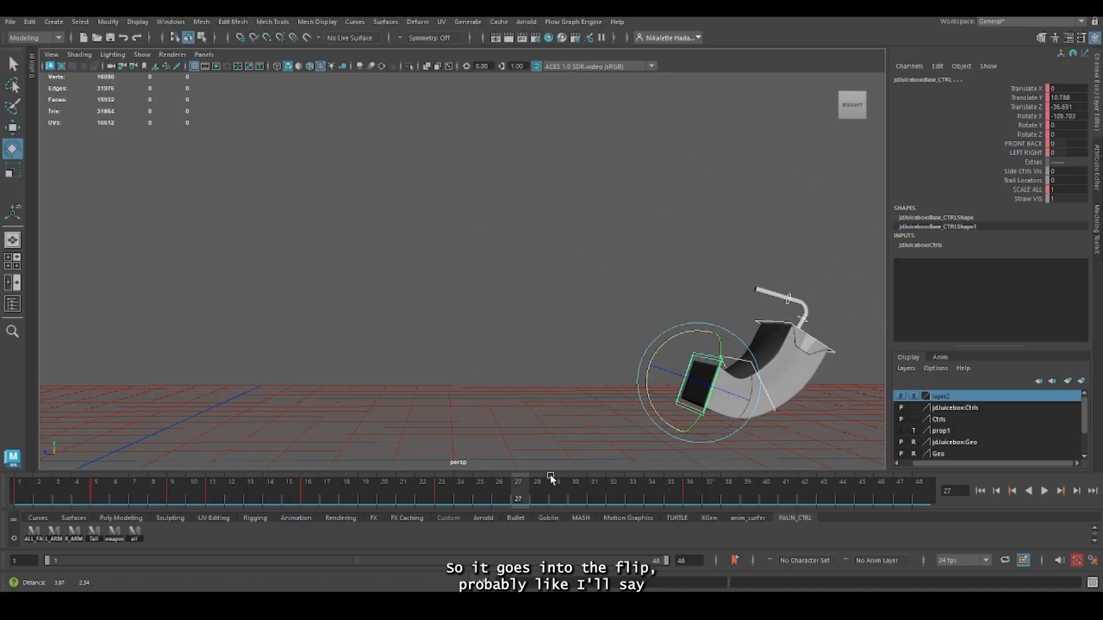
- Rotate the base control at frame 27 to carry the flip further and check the poses through frame 30
key("Escape")
scroll(579, 412, "down", 5)
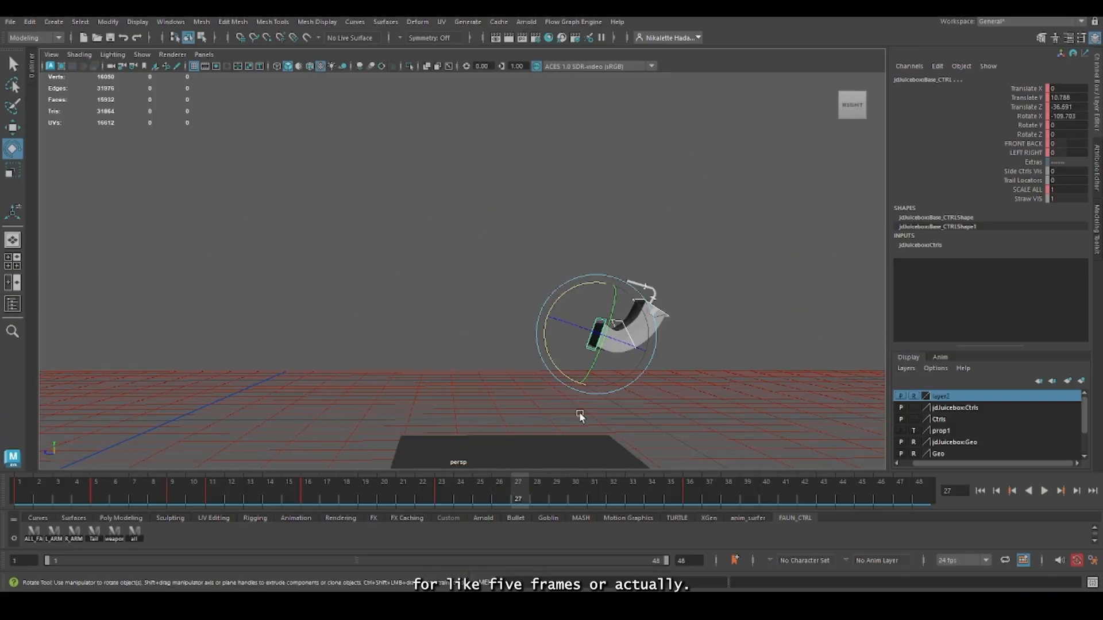
middle_click_drag(579, 412, 498, 380, "alt")
left_click_drag(498, 380, 498, 374, "alt")
middle_click_drag(497, 374, 494, 412, "alt")
left_click_drag(493, 412, 447, 448, "alt")
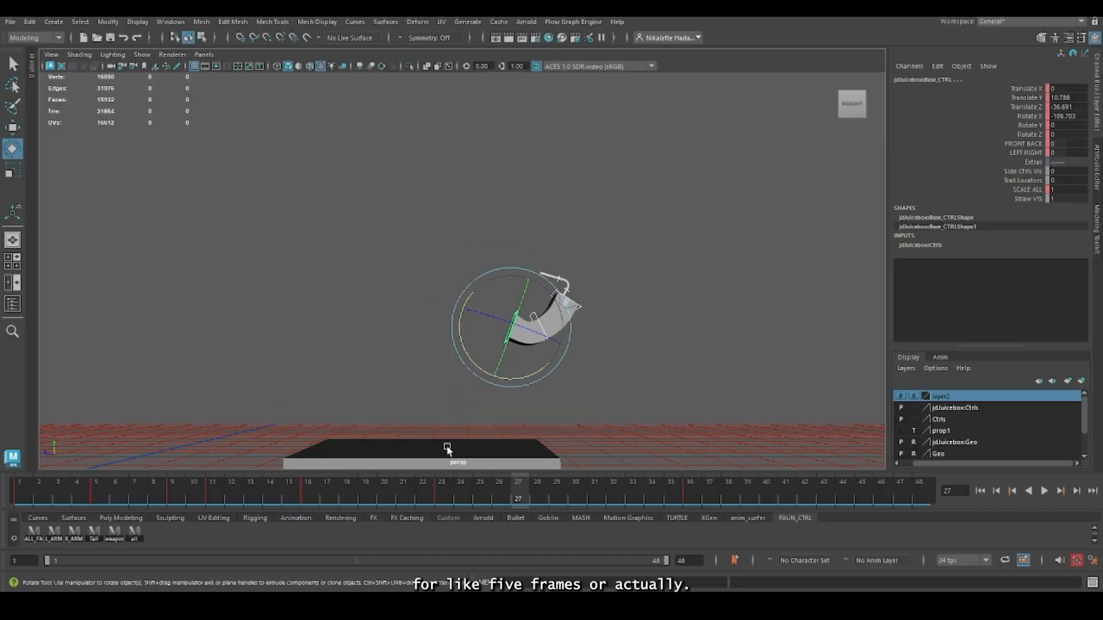
key("alt+v")
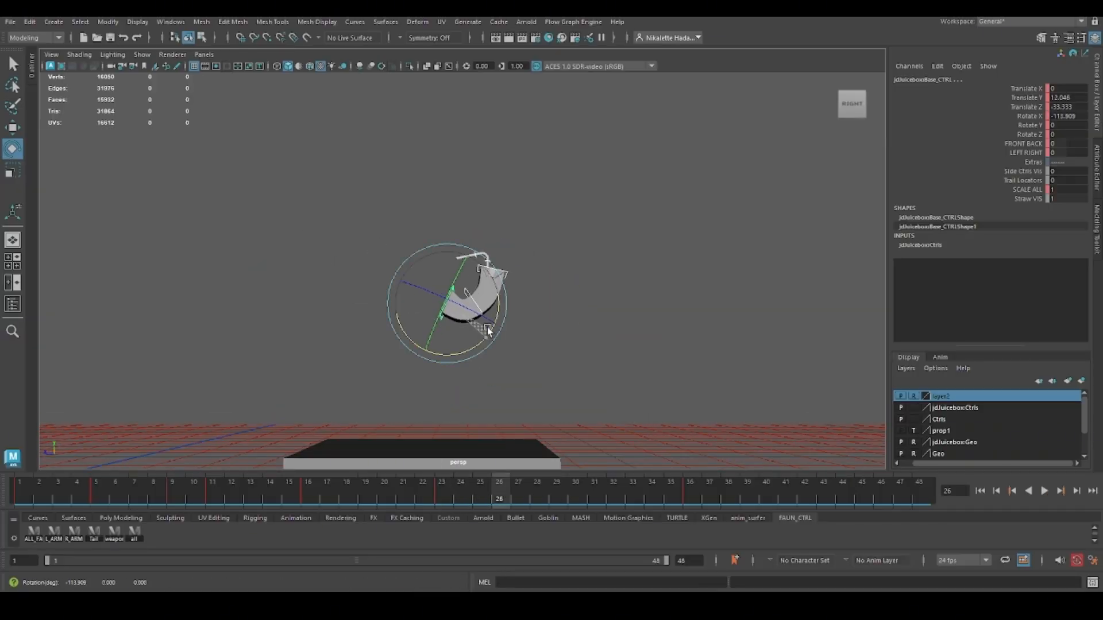
left_click_drag(484, 486, 518, 486)
left_click(506, 323)
left_click_drag(455, 338, 471, 283)
mouse_move(545, 486)
left_mouse_down()
mouse_move(589, 484)
mouse_move(568, 482)
left_mouse_up()
mouse_move(570, 479)
left_mouse_down()
mouse_move(512, 476)
mouse_move(576, 482)
left_mouse_up()
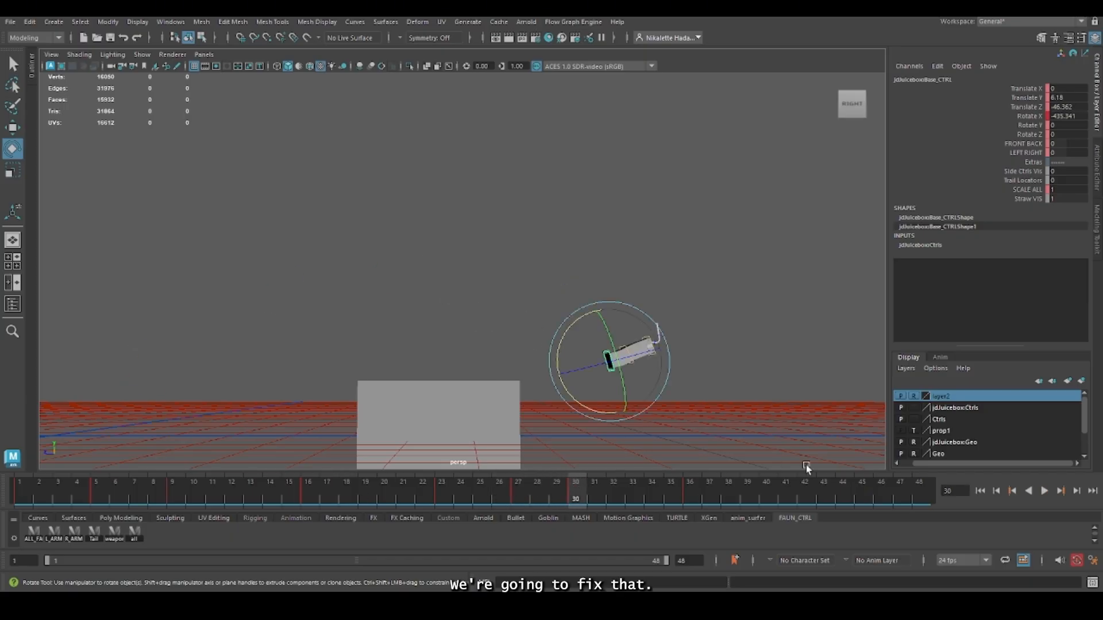
- Play back the jump with the flip from frame 1, keeping both blocks in view
left_click(29, 483)
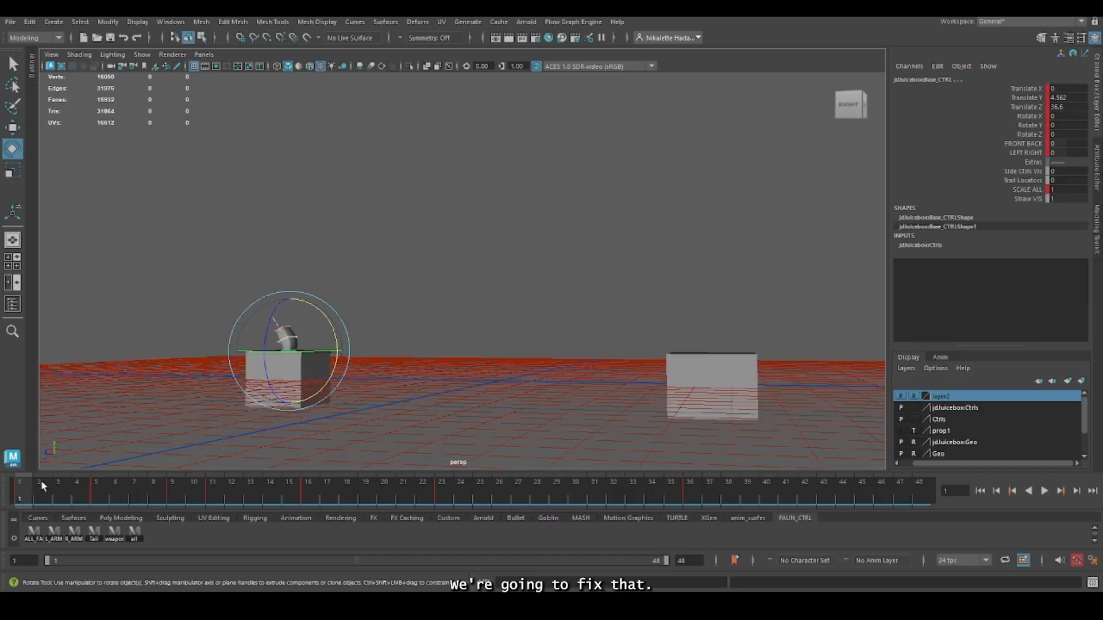
left_click(1044, 493)
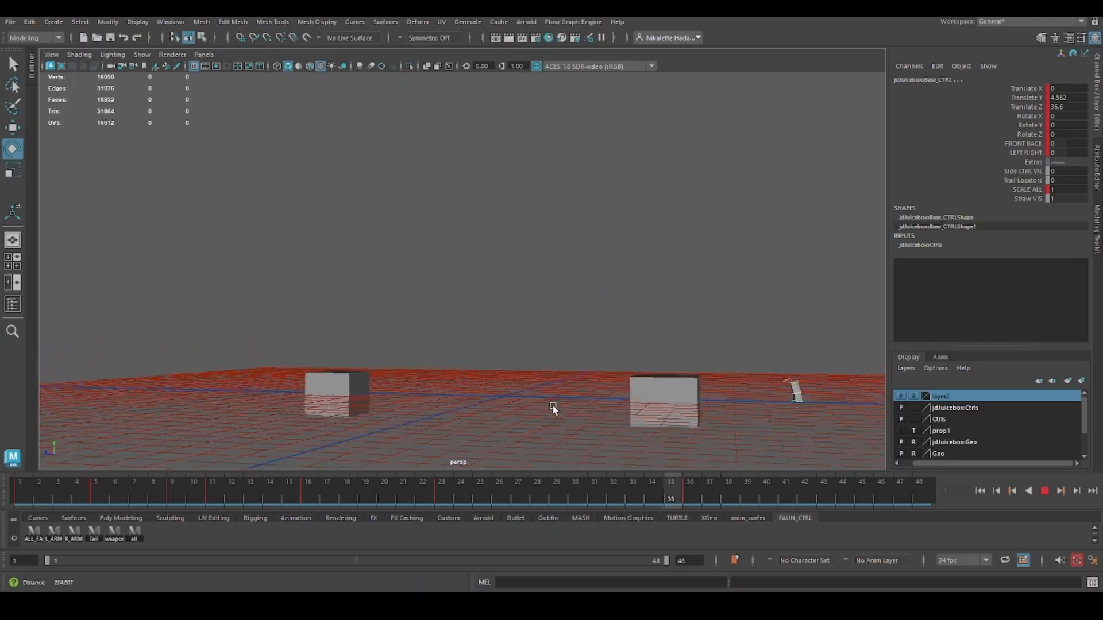
middle_click_drag(519, 380, 536, 375, "alt")
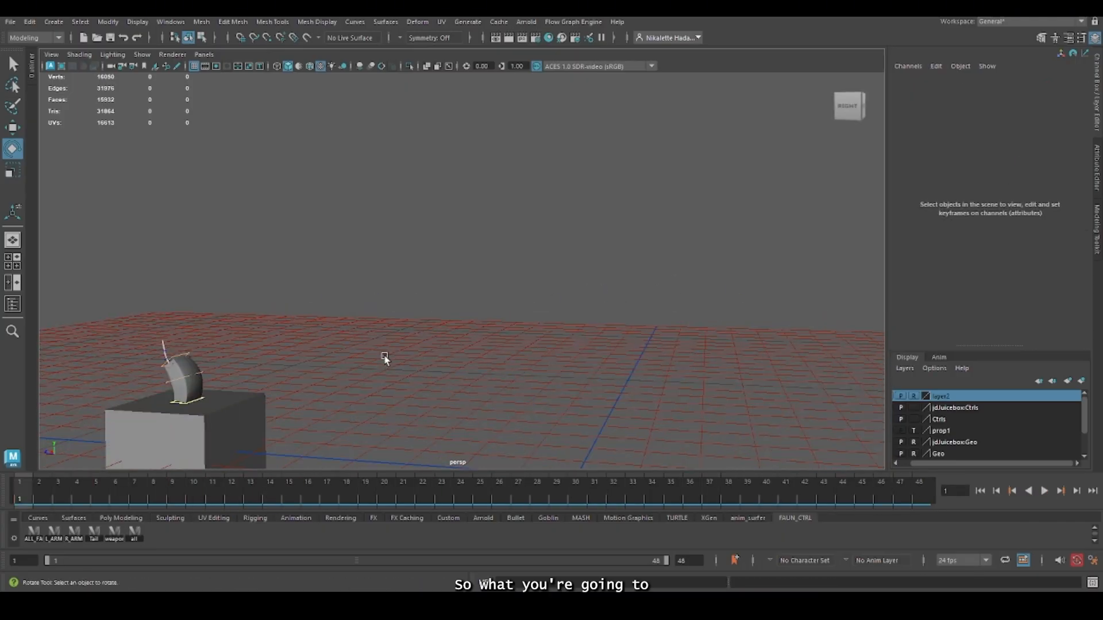
- Examine the fine-tuned juice box poses and their keyframes from frame 1 to frame 8
middle_click_drag(383, 358, 575, 288, "alt")
right_click_drag(575, 288, 681, 300, "alt")
middle_click_drag(413, 396, 439, 356, "alt")
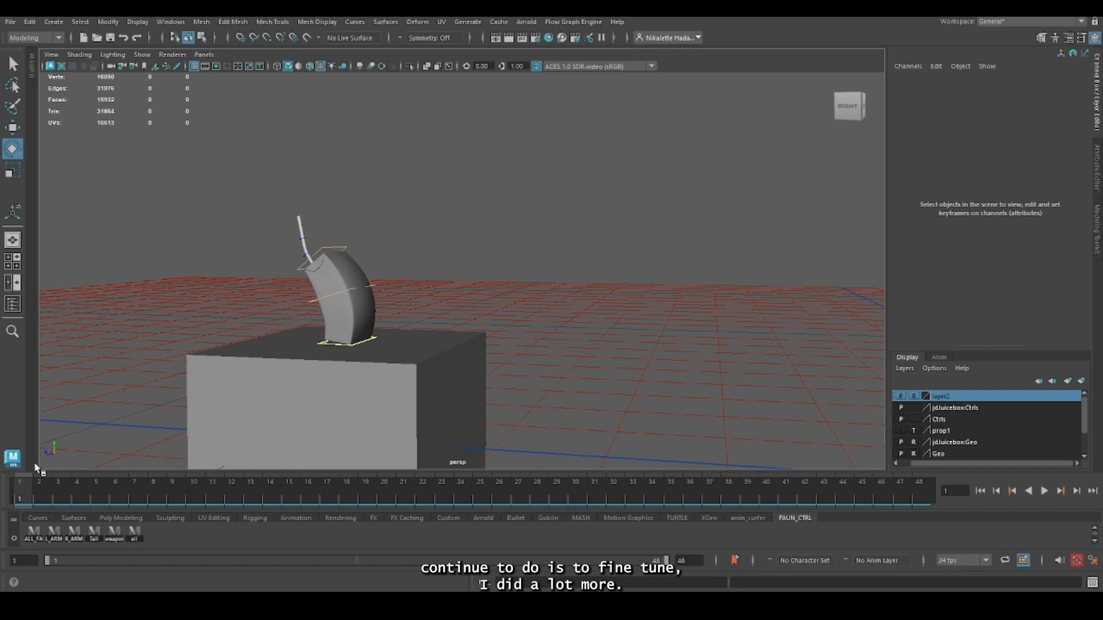
left_click(341, 272)
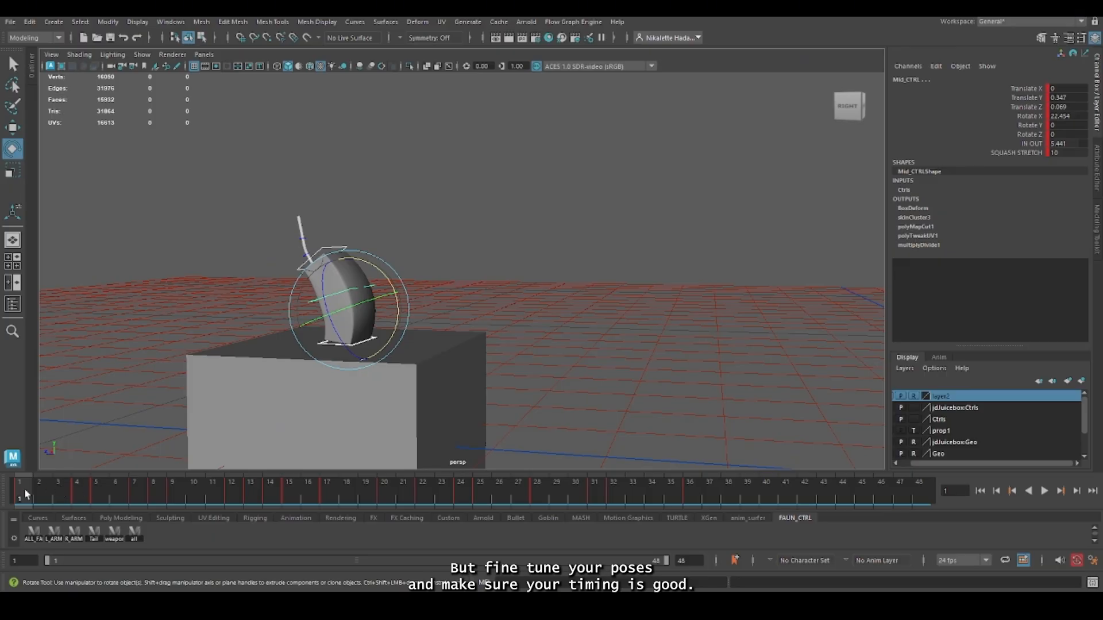
left_click_drag(30, 492, 154, 496)
scroll(747, 359, "down", 4)
middle_click_drag(798, 353, 677, 360, "alt")
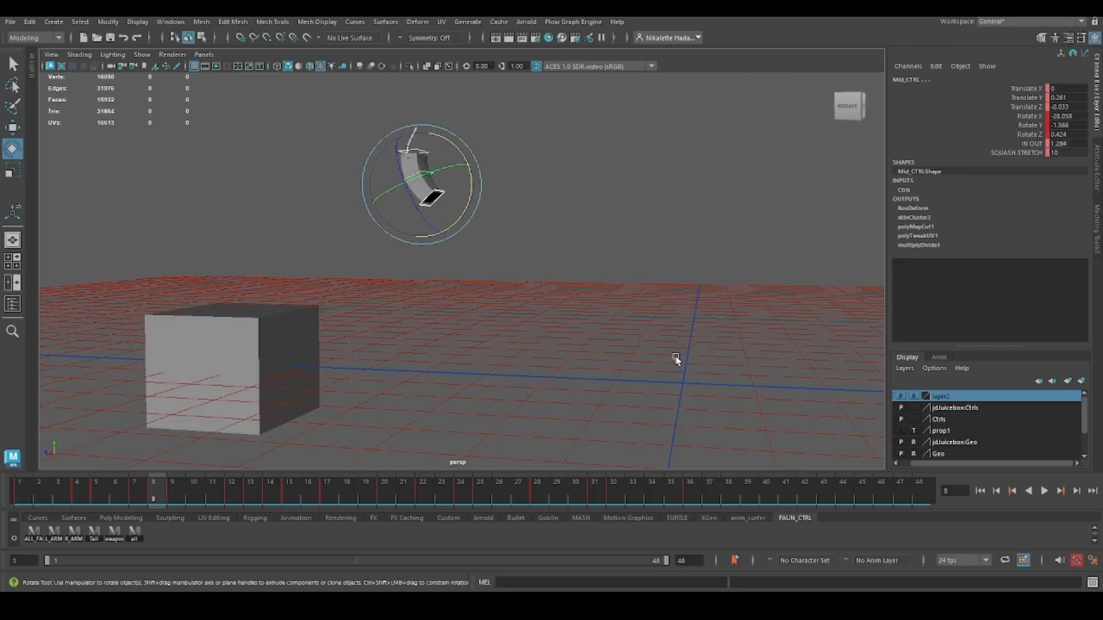
scroll(783, 363, "down", 6)
middle_click_drag(783, 363, 699, 358, "alt")
- Play back the fine-tuned animation from frame 1 to judge its timing
left_click_drag(29, 499, 4, 494)
left_click(1044, 490)
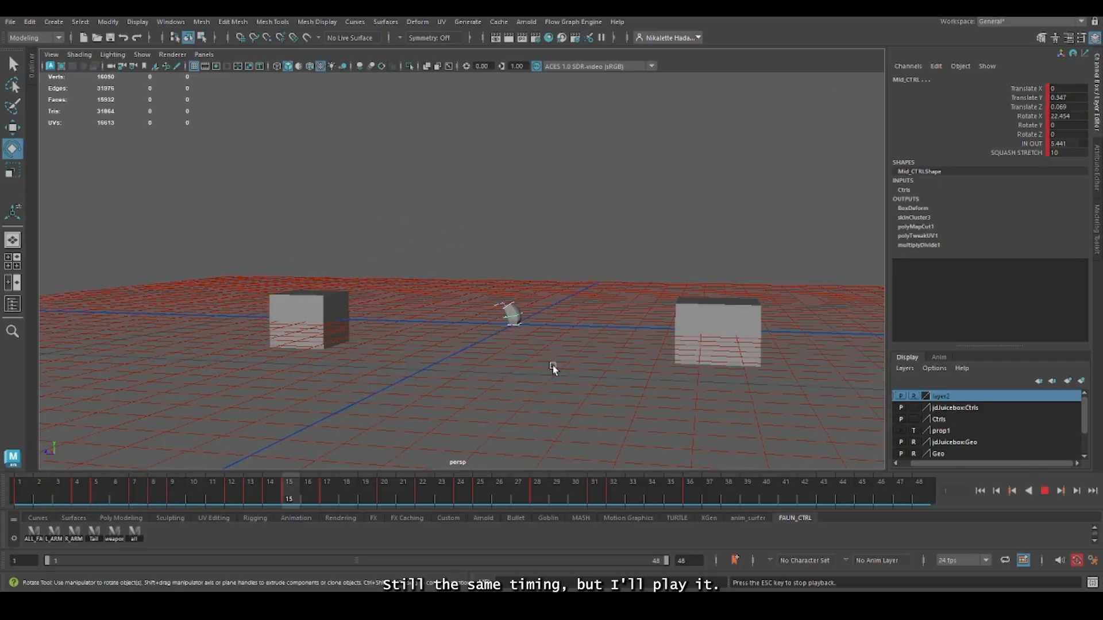
mouse_move(823, 342)
middle_mouse_down("alt")
mouse_move(702, 343)
mouse_move(818, 339)
middle_mouse_up("alt")
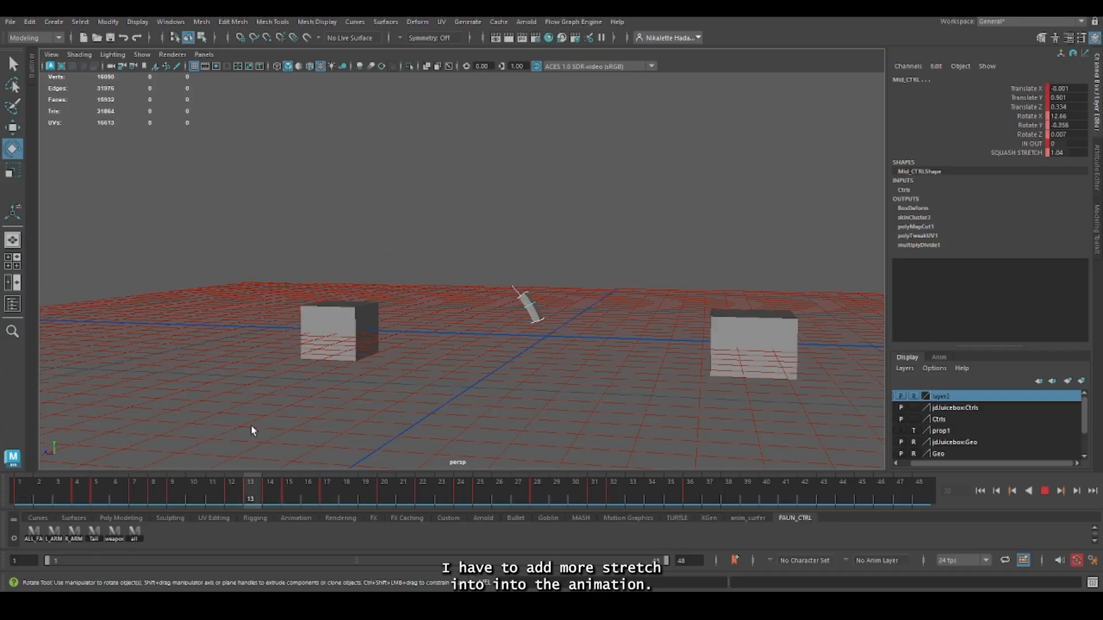
- Inspect the mid control's stretch around frames 12 and 13 and scrub on to about frame 20
mouse_move(682, 486)
left_mouse_down()
mouse_move(23, 488)
mouse_move(258, 495)
mouse_move(232, 487)
left_mouse_up()
middle_click_drag(746, 287, 396, 327, "alt")
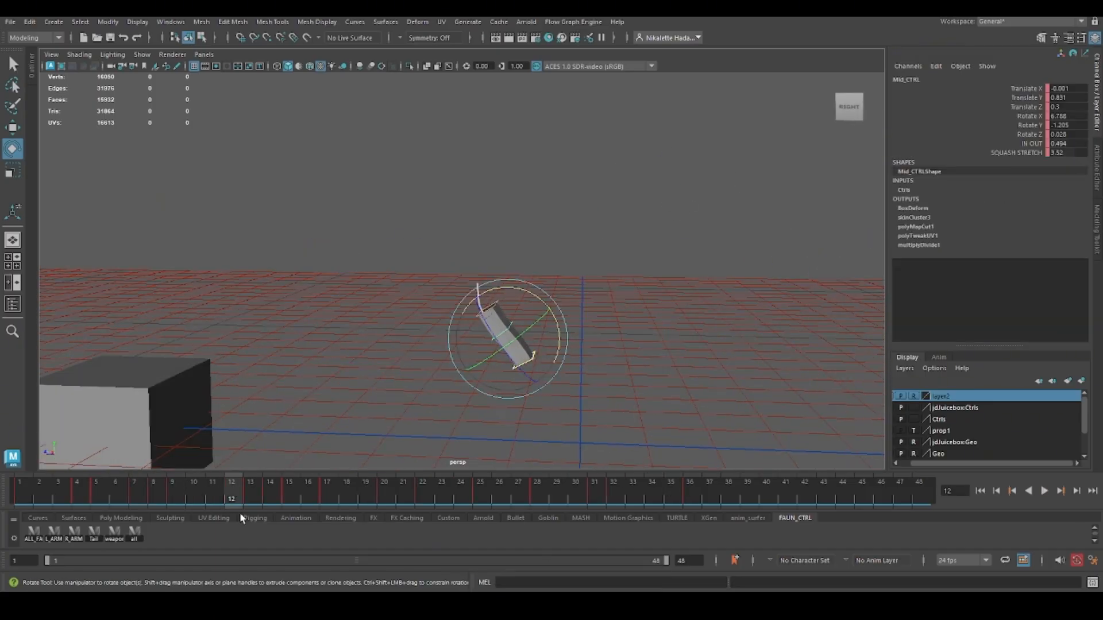
left_click(251, 489)
left_click(512, 345)
key("w")
scroll(512, 345, "down", 5)
left_click_drag(250, 488, 391, 487)
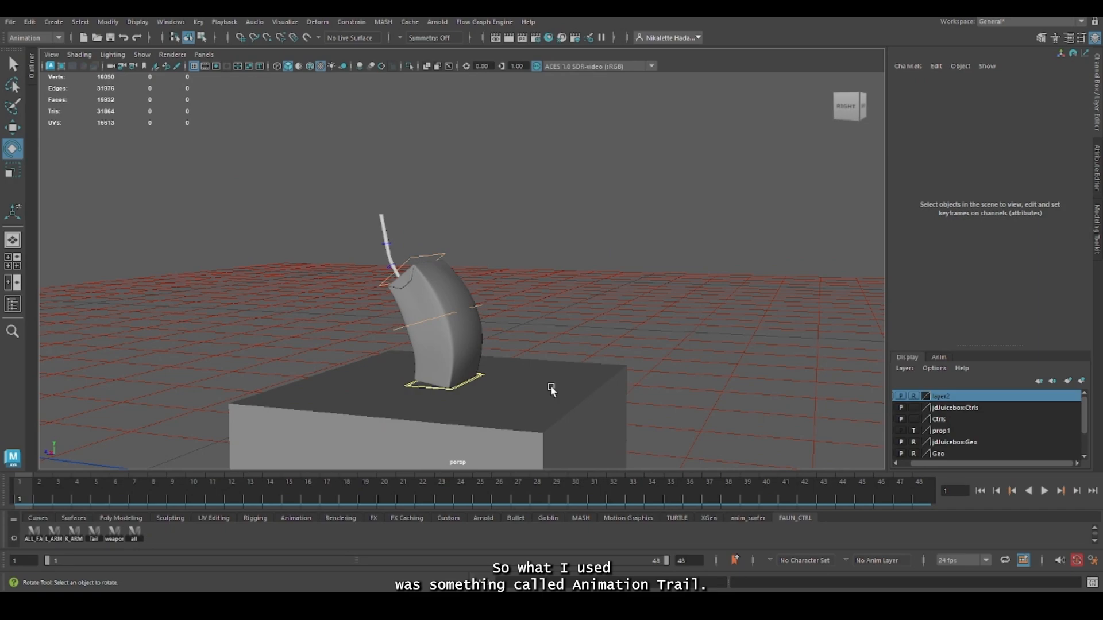
- Open the Motion Trail Editor for the juice box's base control, using the Animation menu set
left_click(435, 385)
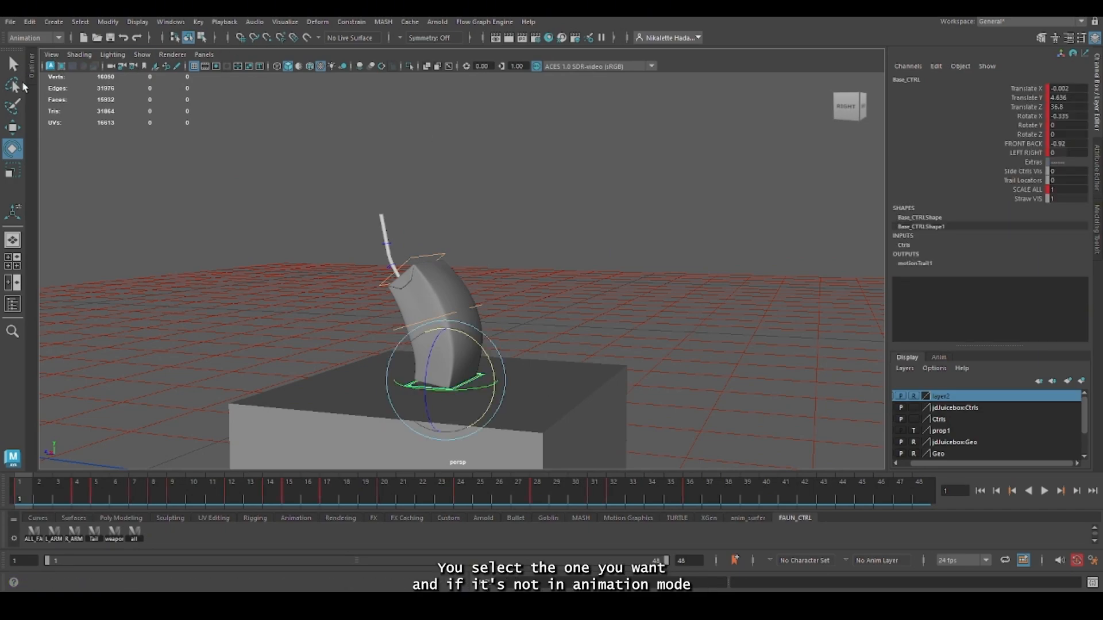
left_click(15, 38)
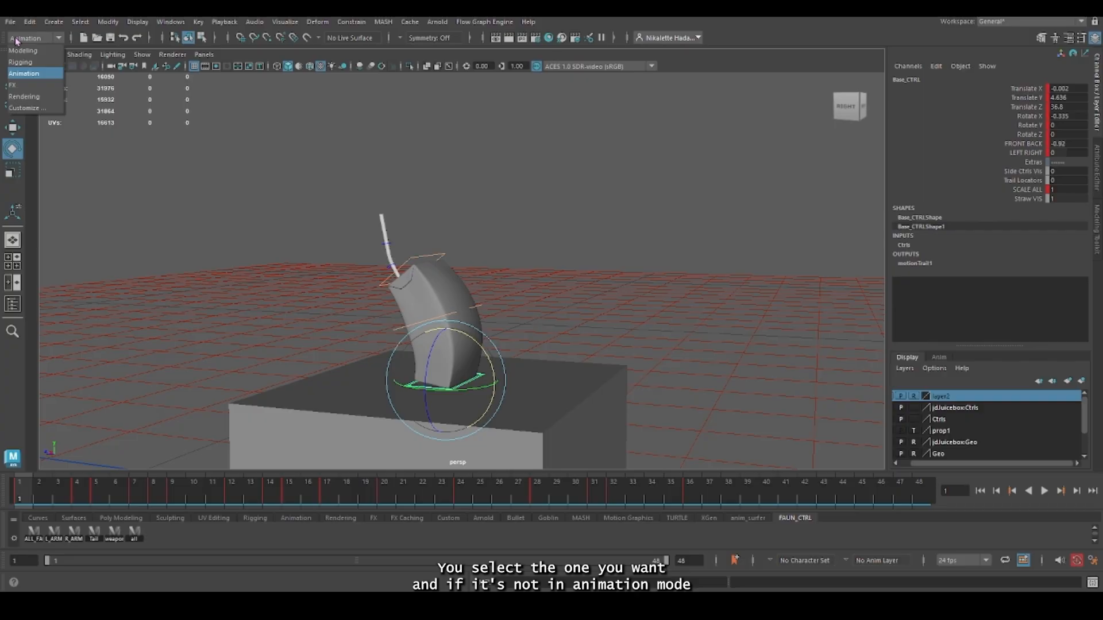
left_click(15, 39)
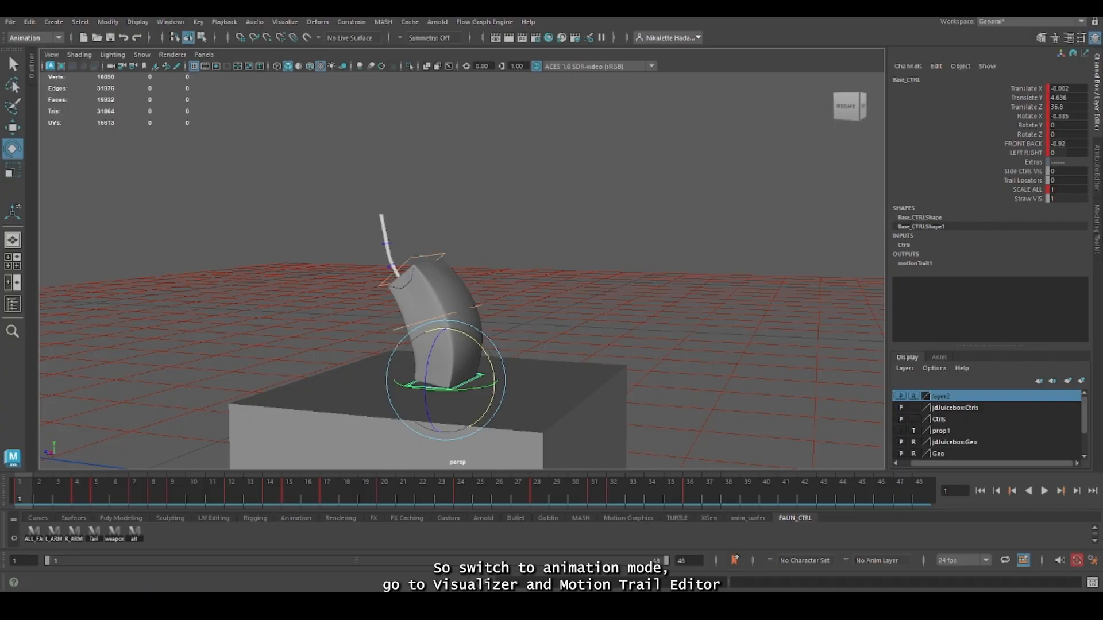
left_click(284, 22)
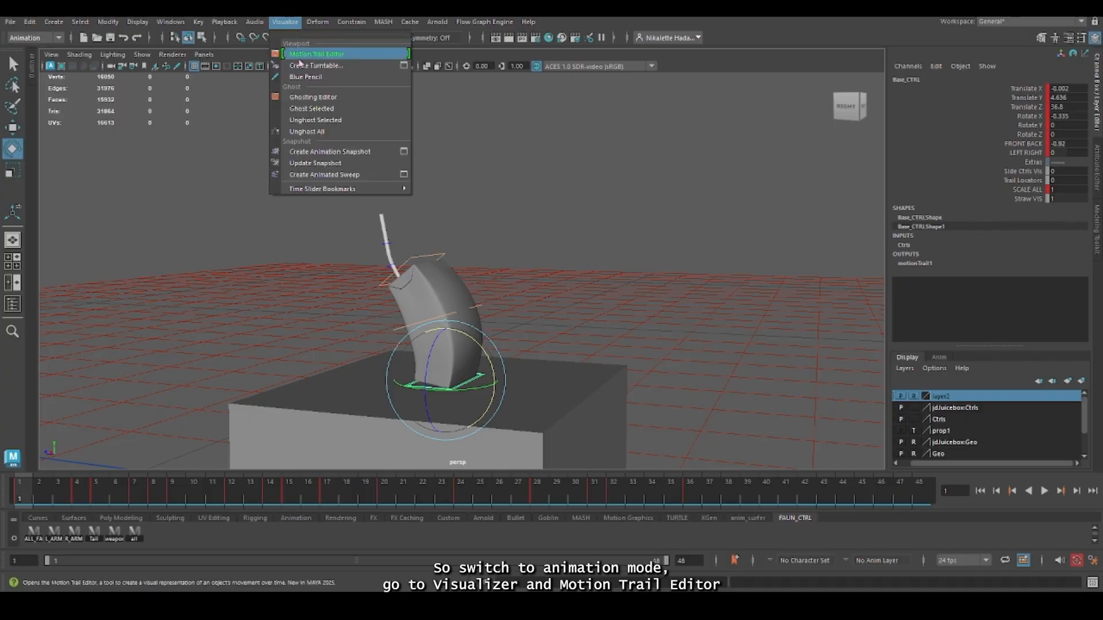
left_click(344, 53)
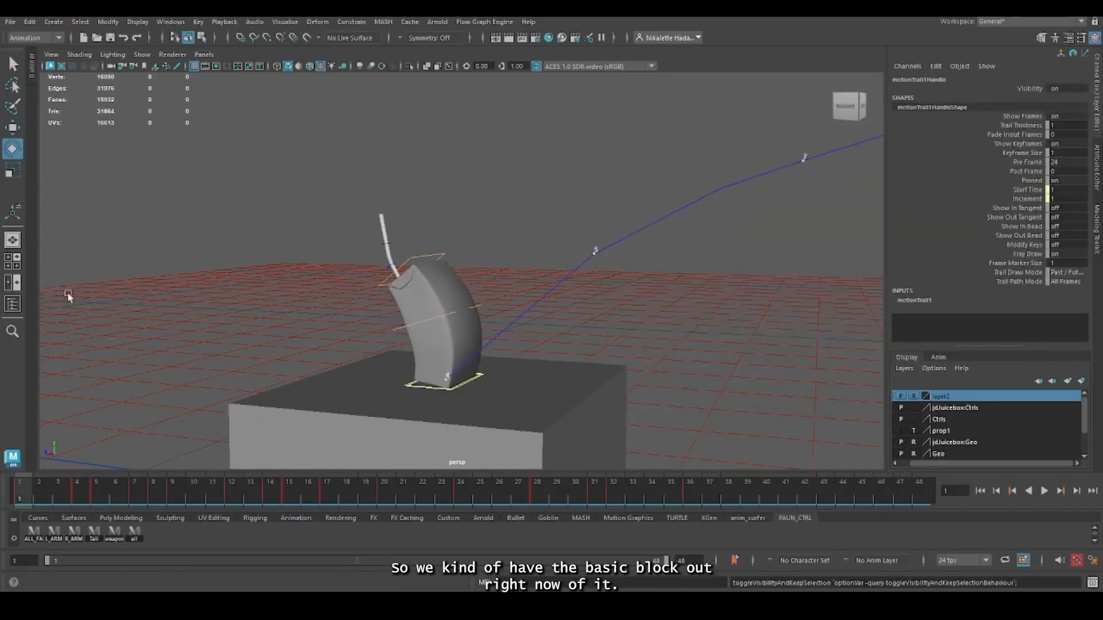
- Raise the frame 8 keyframe on the base control's motion trail at the peak of the first jump
left_click_drag(459, 230, 588, 183, "alt")
scroll(589, 182, "down", 5)
left_click(588, 182)
key("alt+v")
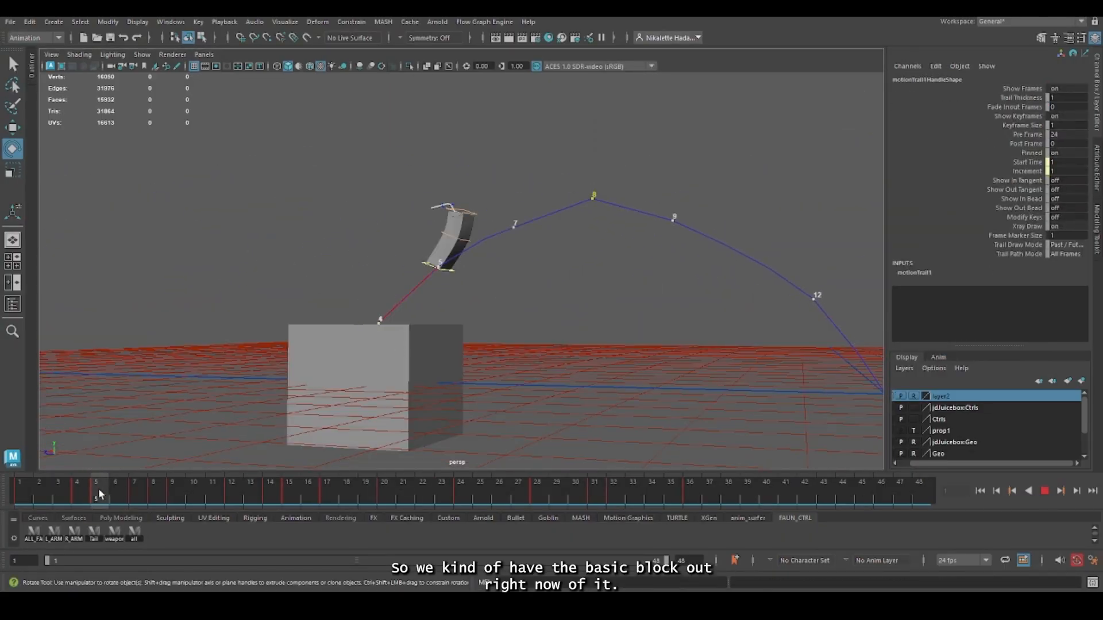
left_click_drag(172, 491, 153, 491)
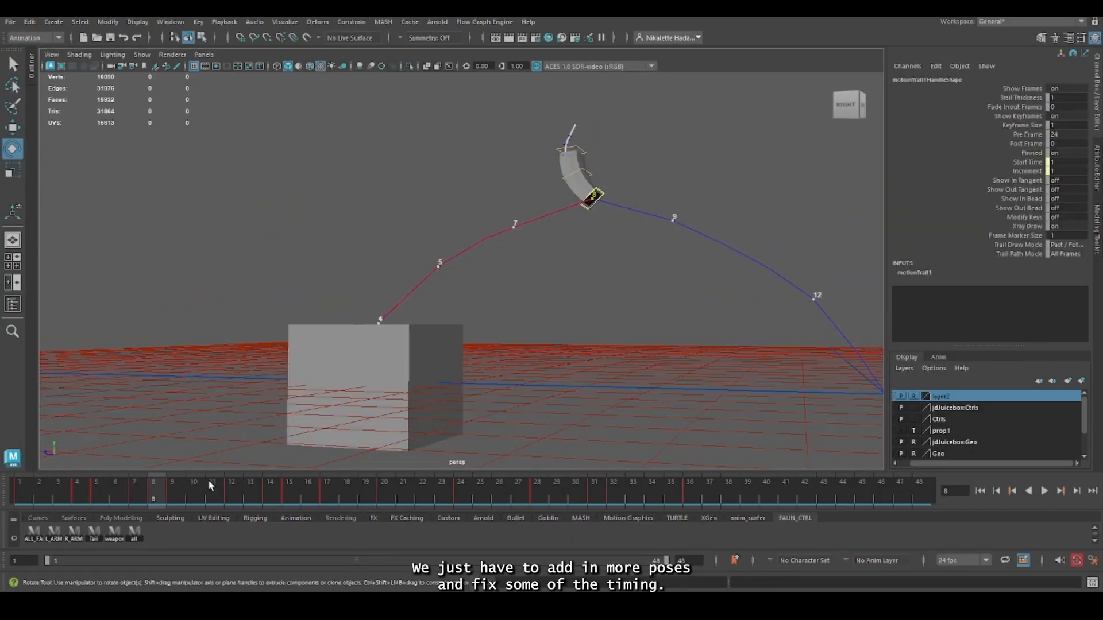
left_click(614, 221)
right_click_drag(598, 191, 805, 194, "alt")
middle_click_drag(804, 195, 580, 318, "alt")
left_click(515, 242)
key("w")
left_click_drag(464, 244, 464, 227)
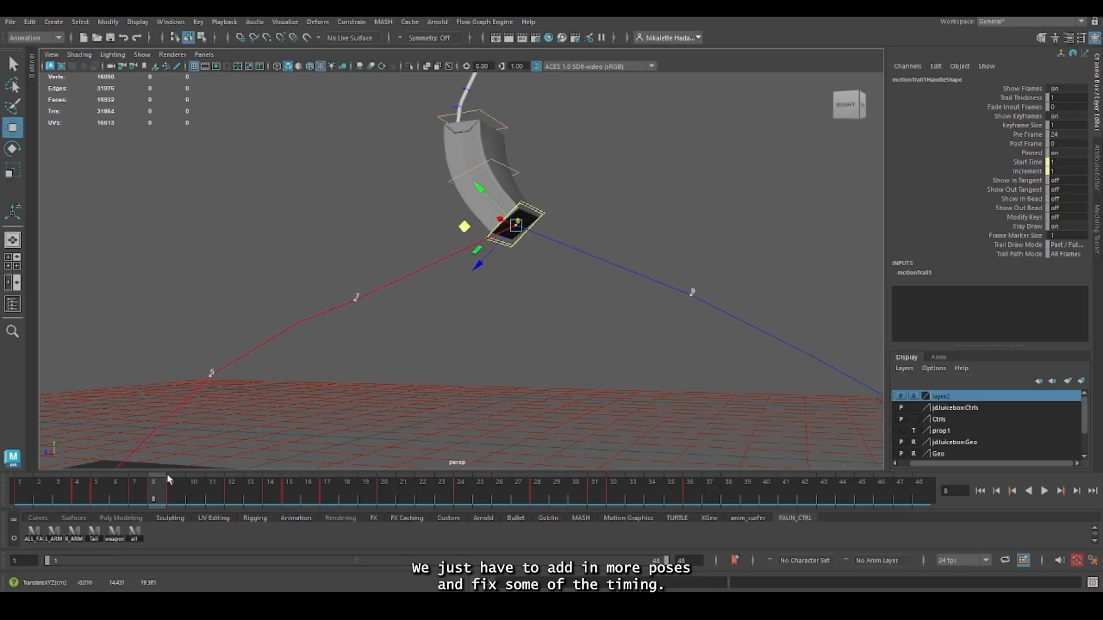
- Raise the frame 9 and frame 7 keyframes on the motion trail to round the first jump's arc
left_click_drag(137, 491, 173, 491)
left_click(692, 294)
left_click_drag(637, 305, 651, 278)
left_click(137, 491)
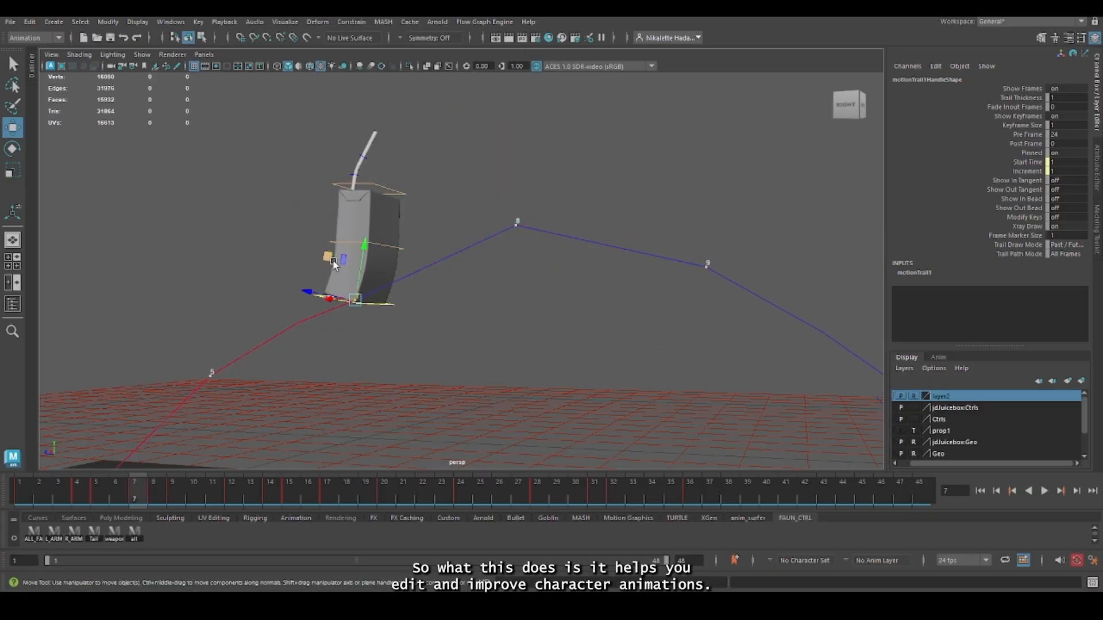
left_click_drag(364, 246, 368, 211)
- Return to frame 1 and play back the jump along the edited motion trail with both blocks in view
right_click_drag(678, 313, 471, 350, "alt")
middle_click_drag(505, 382, 372, 343, "alt")
right_click_drag(372, 342, 322, 345, "alt")
left_click_drag(122, 487, 20, 489)
middle_click_drag(551, 356, 523, 351, "alt")
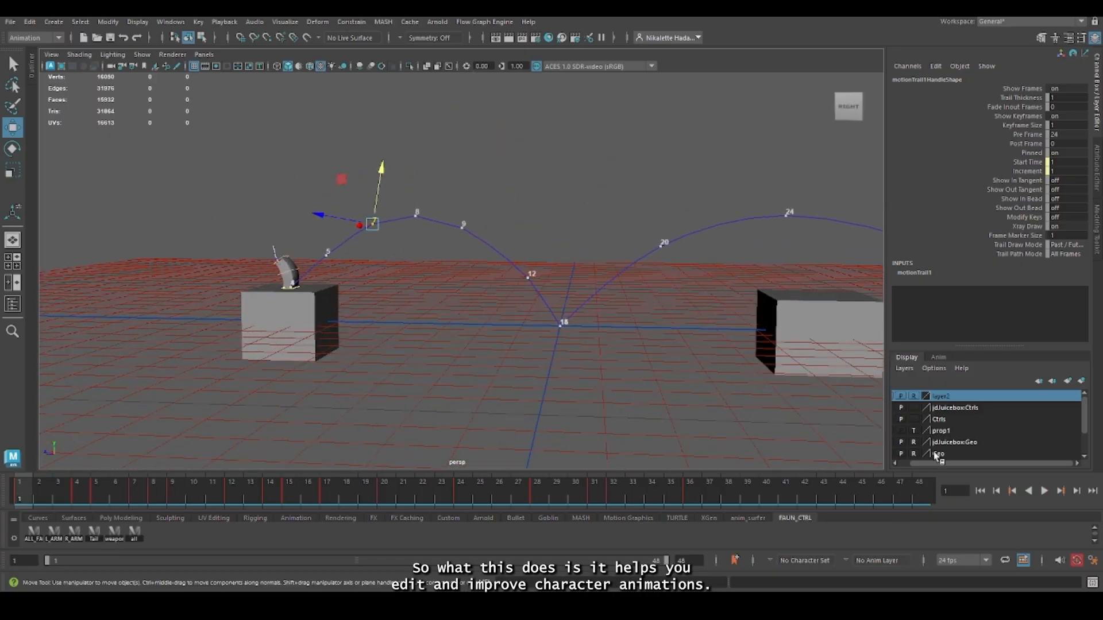
left_click(1045, 491)
left_click(1044, 492)
- Adjust the frame 20 keyframe on the motion trail's second arc and check the motion around it
middle_click_drag(712, 264, 458, 305, "alt")
right_click_drag(458, 305, 534, 310, "alt")
left_click_drag(336, 494, 366, 494)
left_click(348, 296)
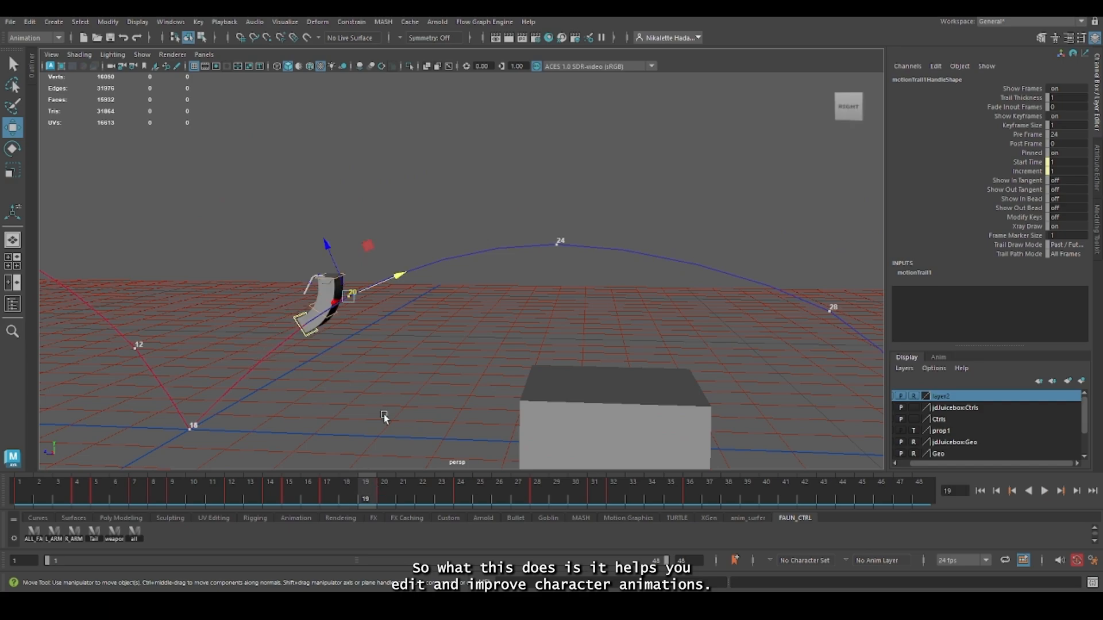
key("alt+v")
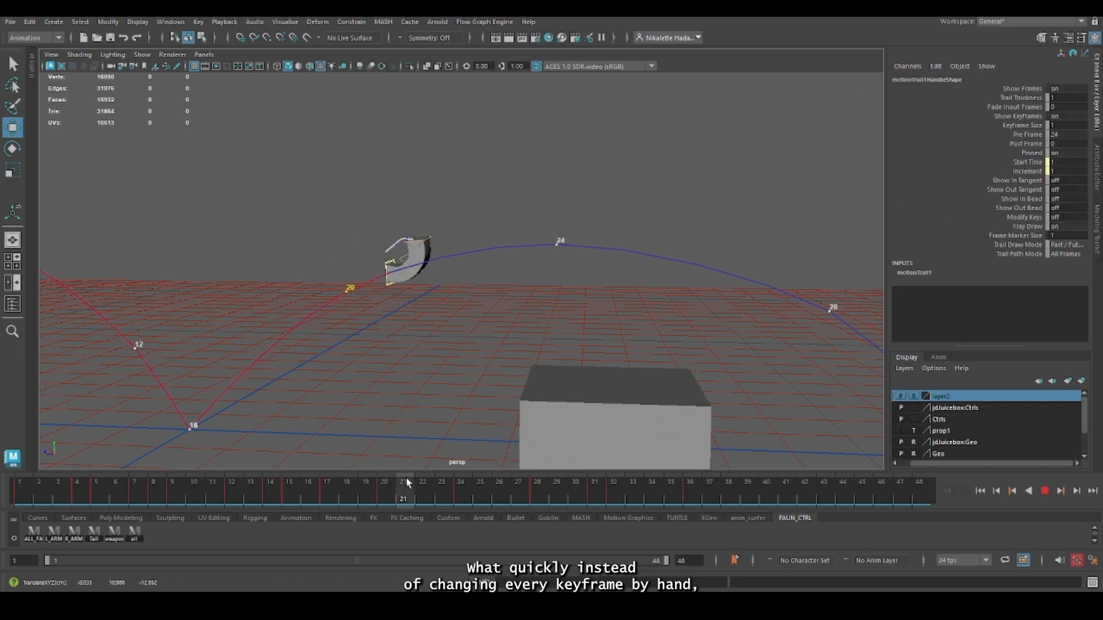
- Open the Graph Editor for the base control, display its Translate Y curve and select the keys around frames 7 and 8
left_click(171, 22)
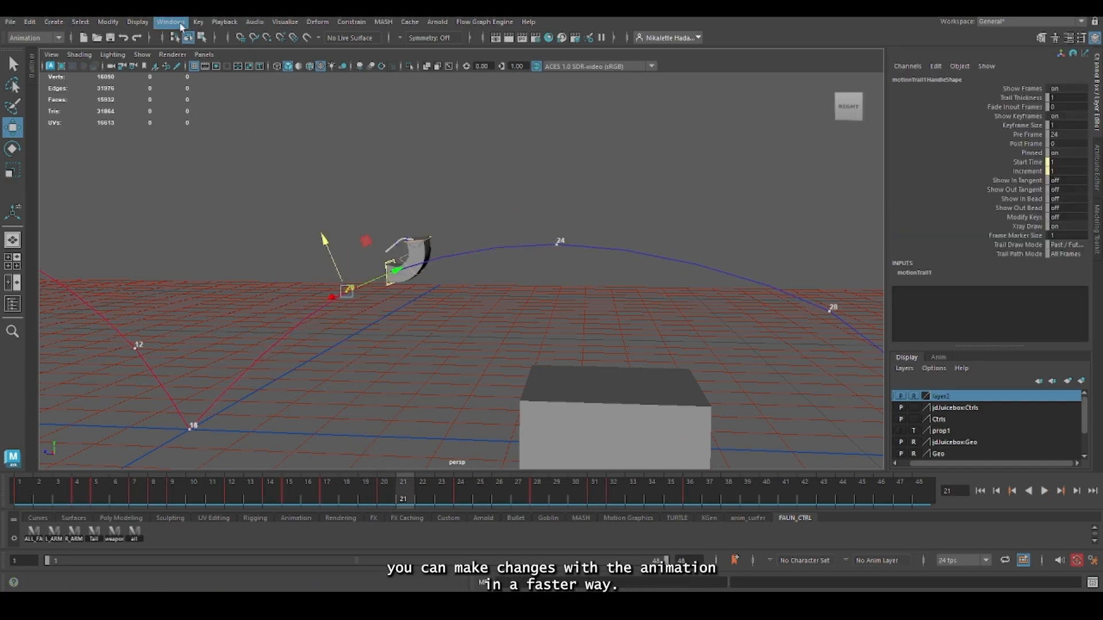
mouse_move(200, 102)
left_click(363, 107)
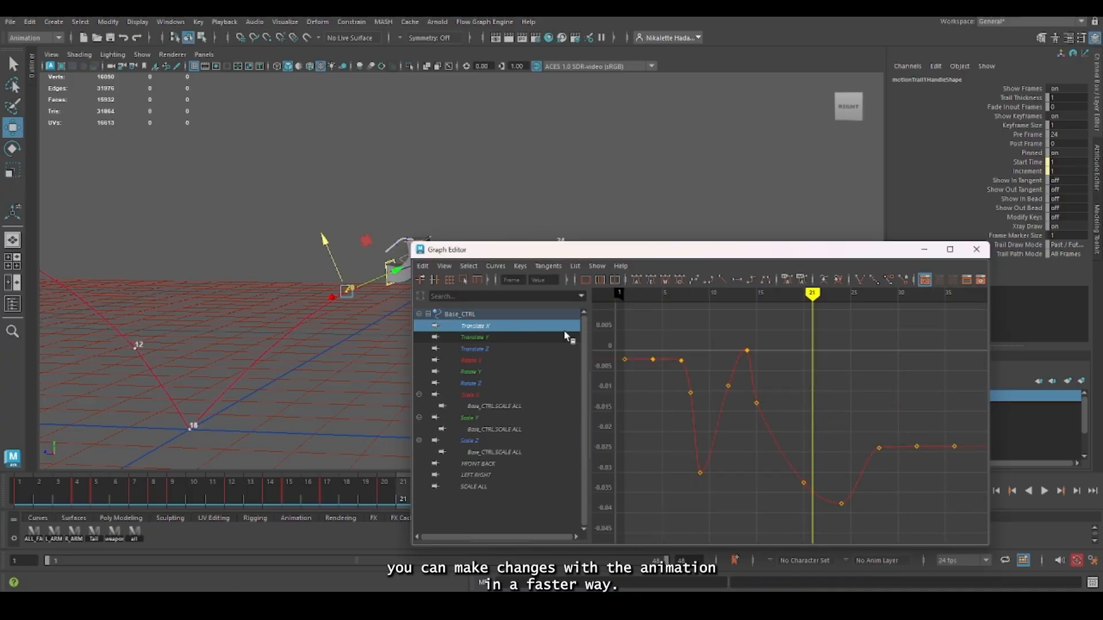
left_click(506, 338)
left_click_drag(289, 492, 153, 493)
middle_click_drag(103, 454, 352, 327, "alt")
key("comma")
left_click_drag(670, 336, 693, 379)
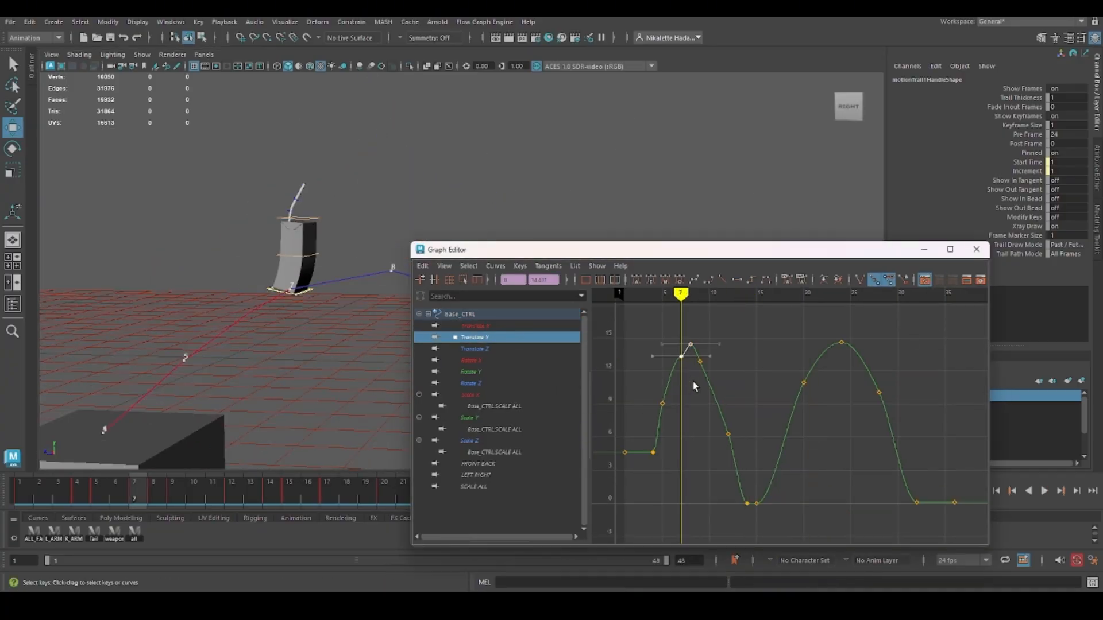
- Examine the keys around frames 7 to 9 on the base control's Translate Y and Translate X curves
right_click_drag(694, 384, 762, 319, "alt")
left_click(763, 318)
left_click_drag(765, 392, 767, 402)
left_click_drag(747, 294, 769, 311)
middle_click_drag(836, 392, 887, 397, "alt")
left_click(540, 325)
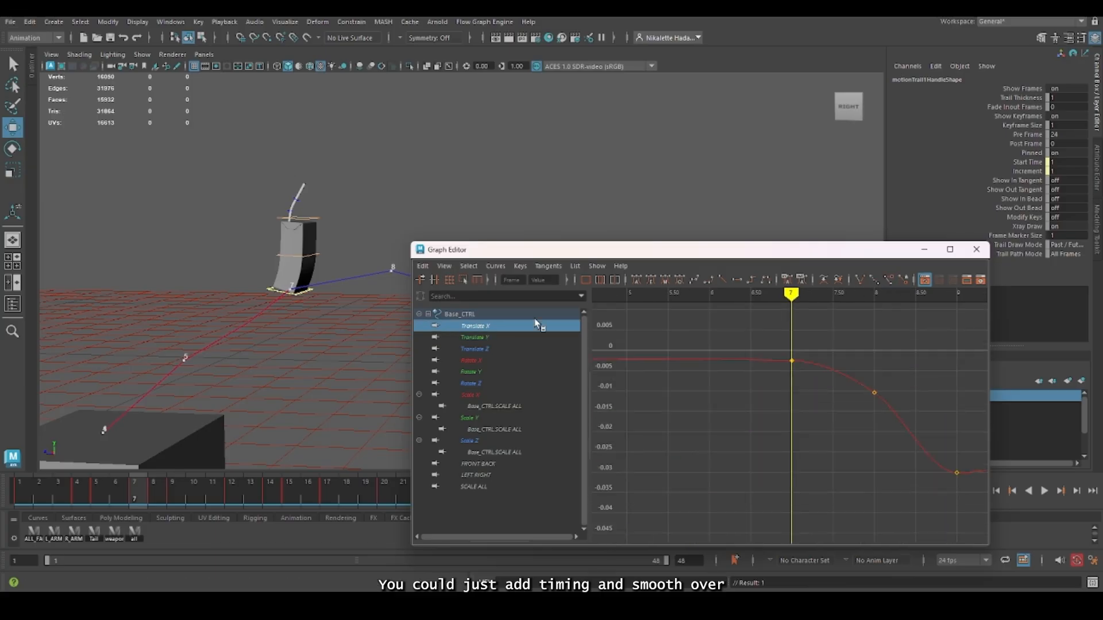
- Lower the frame 5 key slightly on the base control's Translate Y curve and close the Graph Editor
right_click_drag(833, 431, 778, 475, "alt")
left_click(540, 338)
middle_click_drag(689, 414, 901, 415, "alt")
left_click_drag(857, 333, 754, 330)
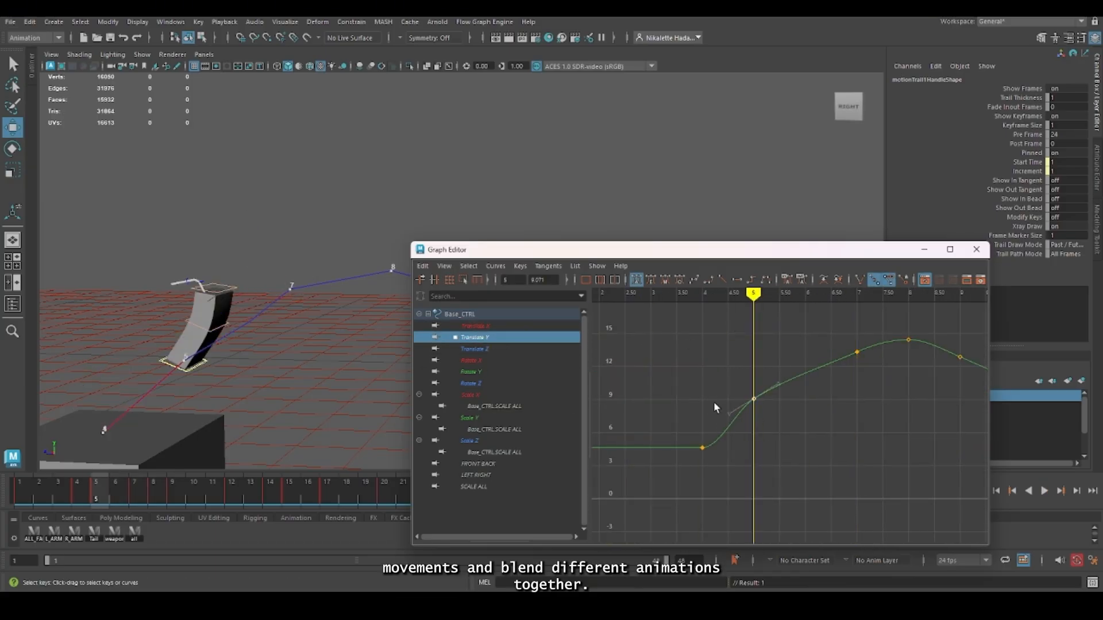
left_click(753, 407)
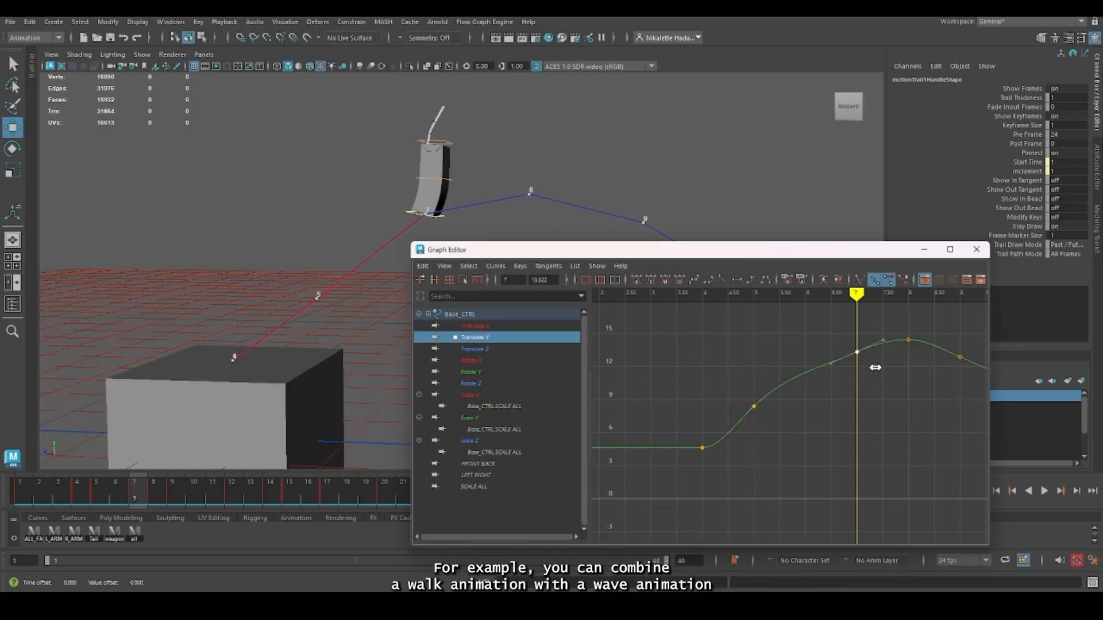
left_click(976, 249)
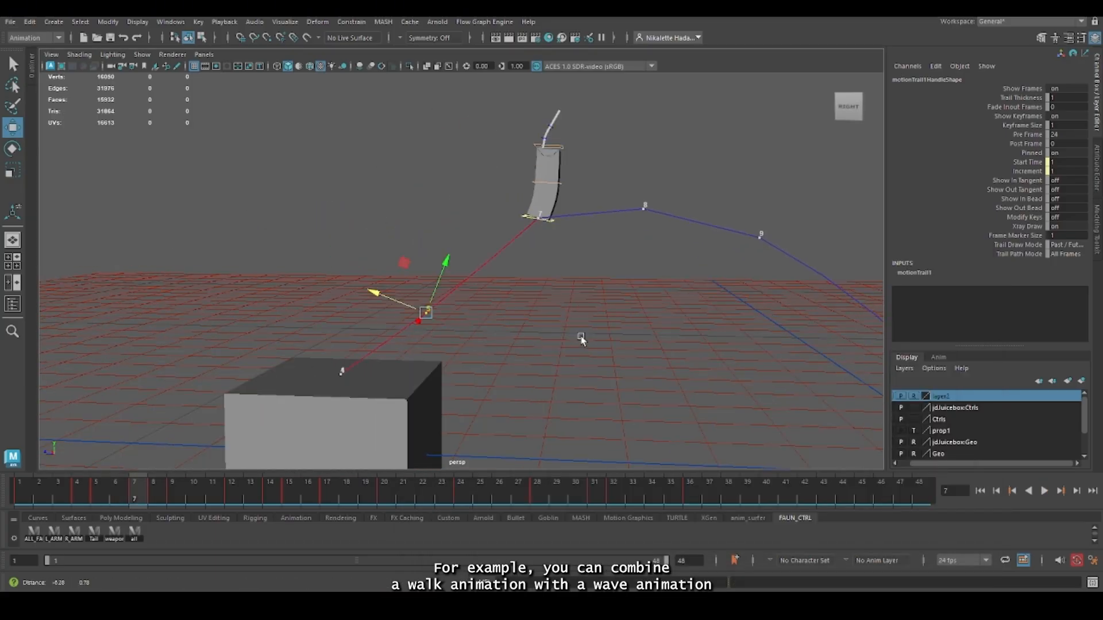
- Even out the frame 9 and 10 keys on the Translate Y curve to smooth the first jump's peak
scroll(569, 267, "up", 5)
scroll(569, 267, "down", 4)
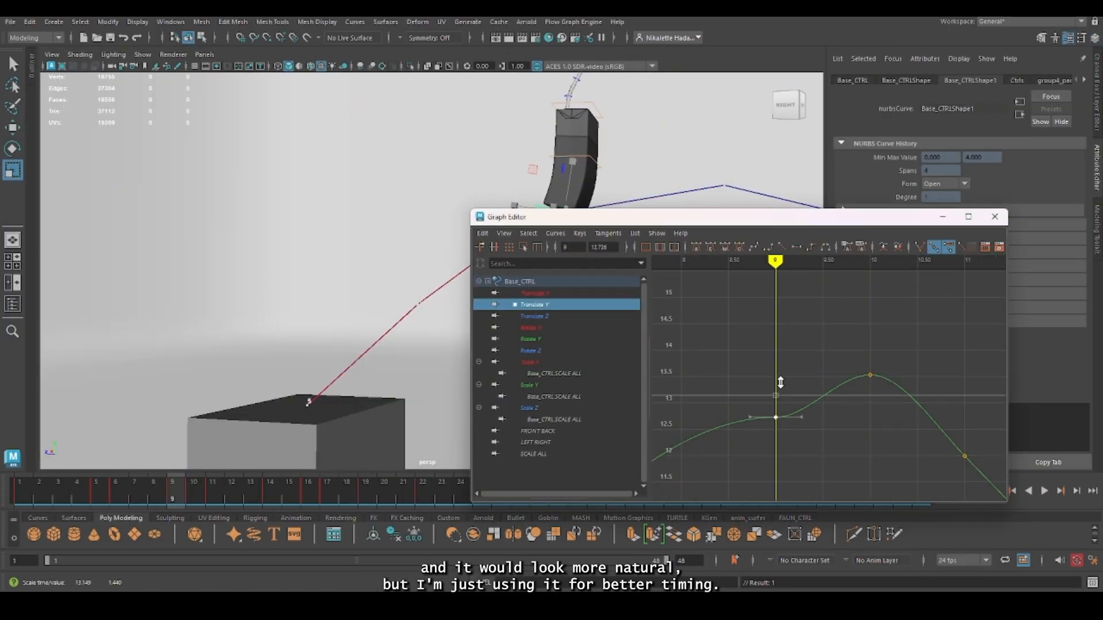
middle_click_drag(781, 383, 782, 434)
left_click(871, 376)
middle_click_drag(917, 357, 899, 335)
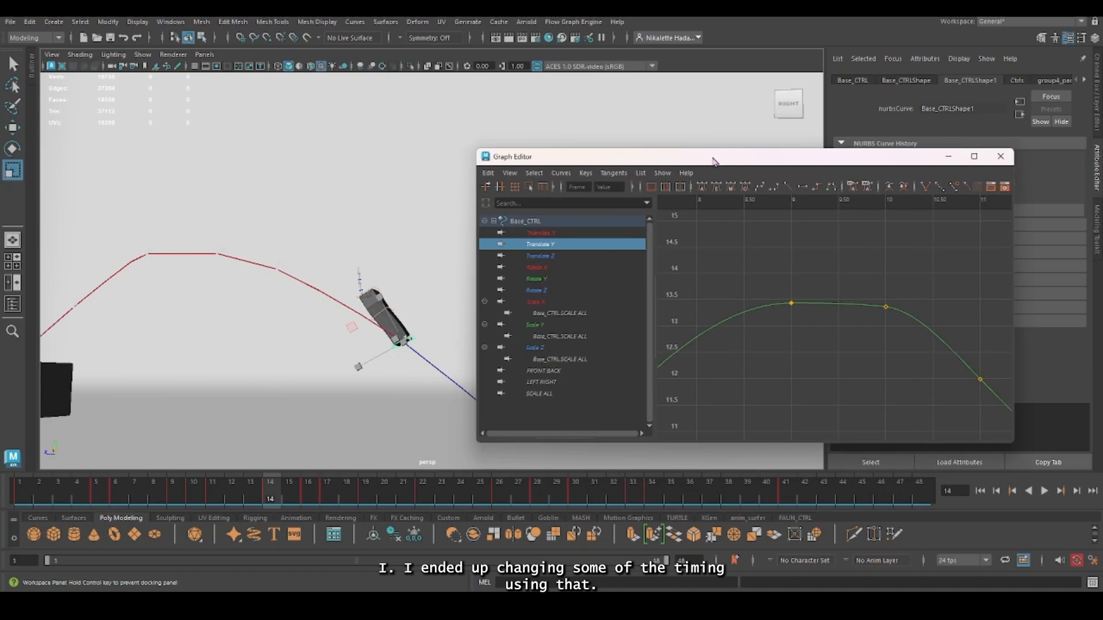
- Scrub through the landing around frame 17 and slightly adjust the Translate Y keys there
left_click(276, 489)
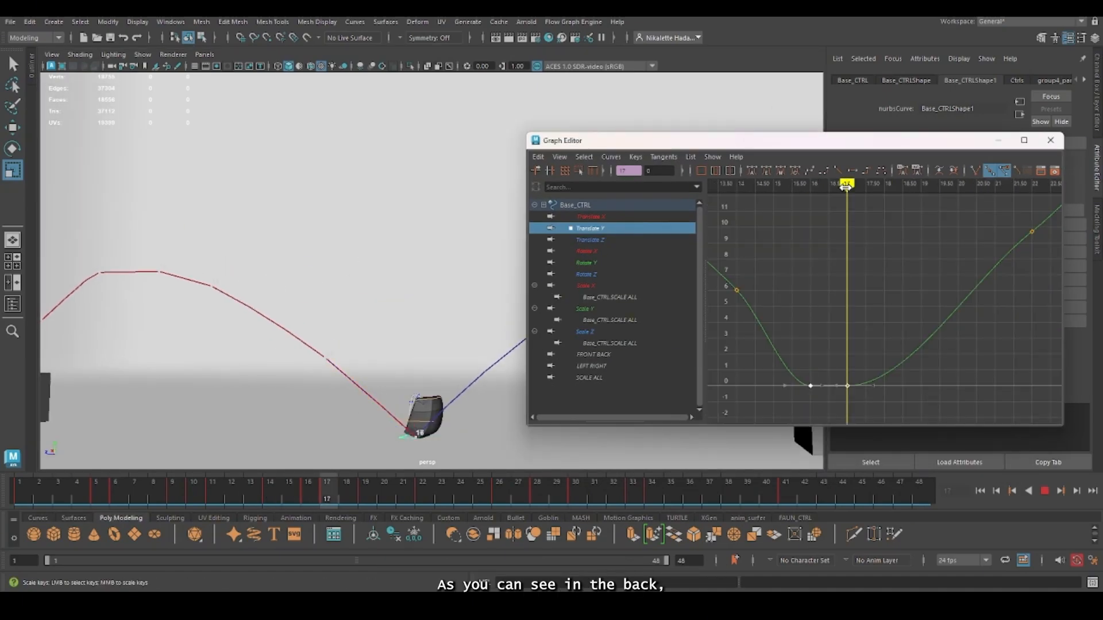
mouse_move(844, 189)
left_mouse_down()
mouse_move(778, 226)
mouse_move(920, 235)
mouse_move(726, 263)
mouse_move(749, 305)
left_mouse_up()
scroll(725, 290, "up", 5)
scroll(867, 287, "down", 2)
middle_click_drag(857, 304, 857, 313)
scroll(355, 367, "down", 2)
- Scrub to frame 23 to review the second jump and undo the last Graph Editor change
left_click(296, 487)
left_click_drag(295, 487, 442, 490)
middle_click_drag(442, 381, 374, 381, "alt")
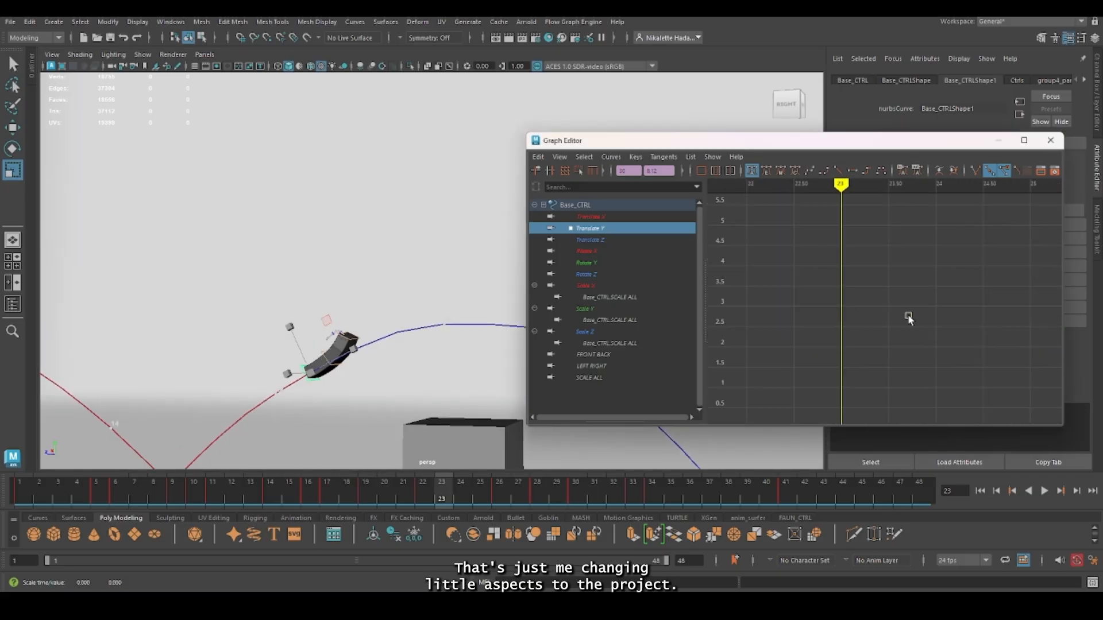
middle_click_drag(909, 319, 925, 298, "alt")
key("ctrl+z")
right_click_drag(925, 298, 807, 300, "alt")
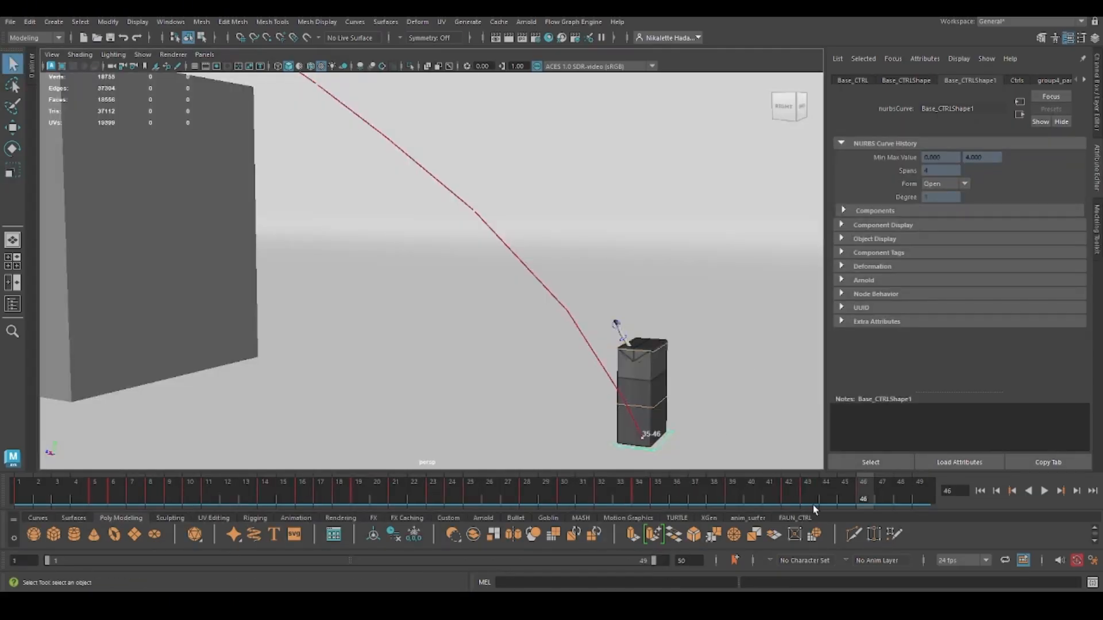
- Play back the final landing and scrub from frame 34 to frame 45 to review the overlap and drag
key("alt+v")
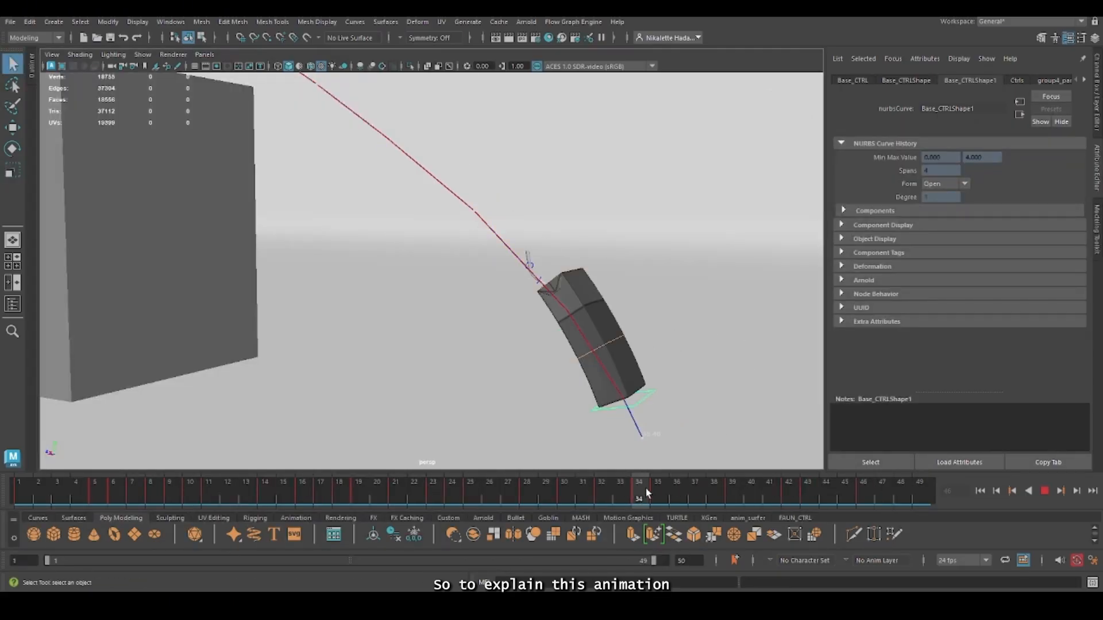
left_click_drag(623, 480, 811, 483)
mouse_move(883, 478)
left_mouse_down()
mouse_move(525, 483)
mouse_move(851, 492)
mouse_move(695, 488)
mouse_move(836, 486)
left_mouse_up()
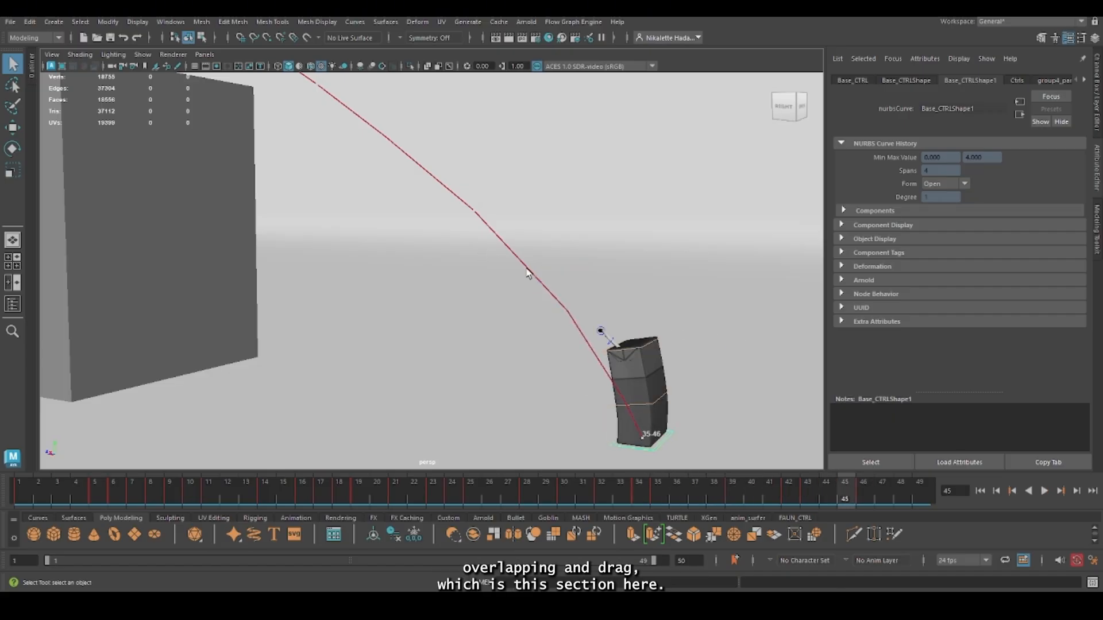
- Select the juice box's top control, then its straw base control, at frame 45 to compare their keyframes
mouse_move(619, 347)
left_mouse_down()
mouse_move(593, 321)
mouse_move(614, 345)
left_mouse_up()
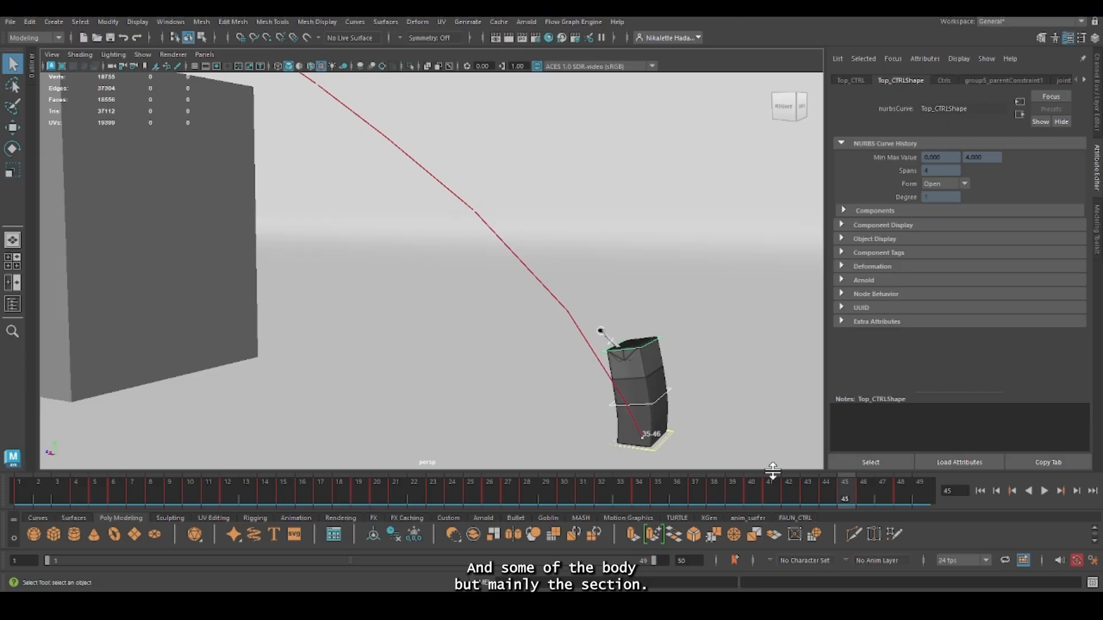
left_click(592, 303)
left_click_drag(613, 347, 613, 347)
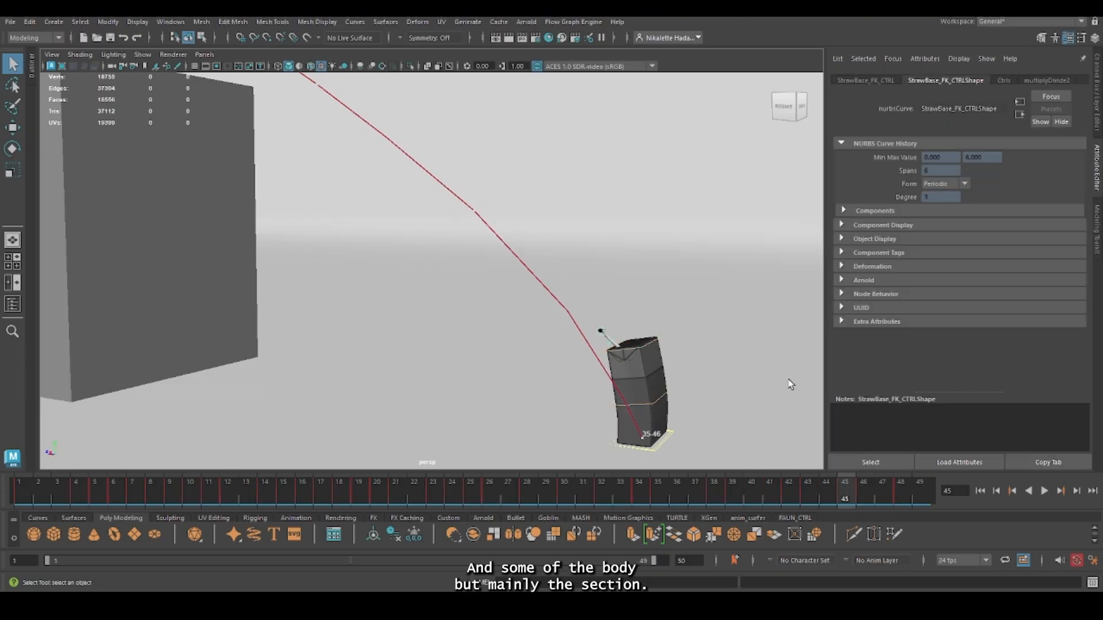